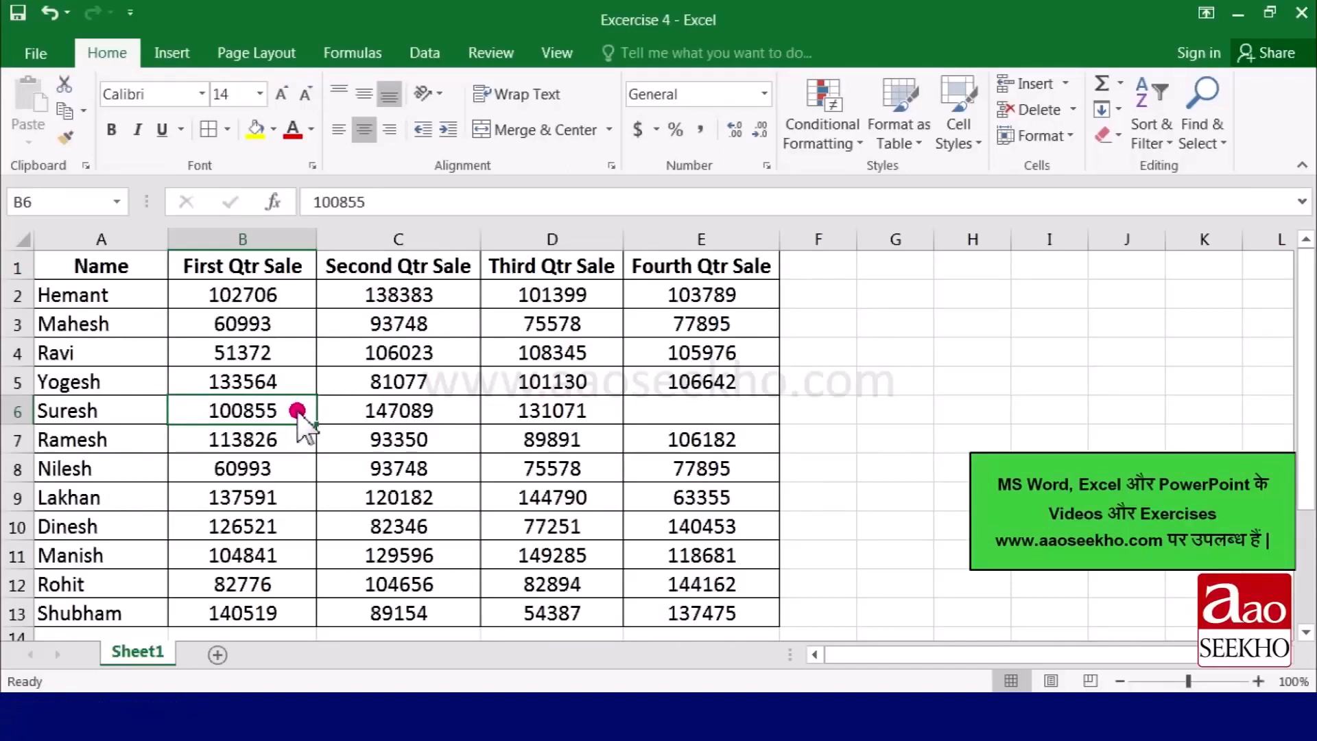
- Insert a blank cell at B6, shifting the existing cells in the row right
left_click(1065, 83)
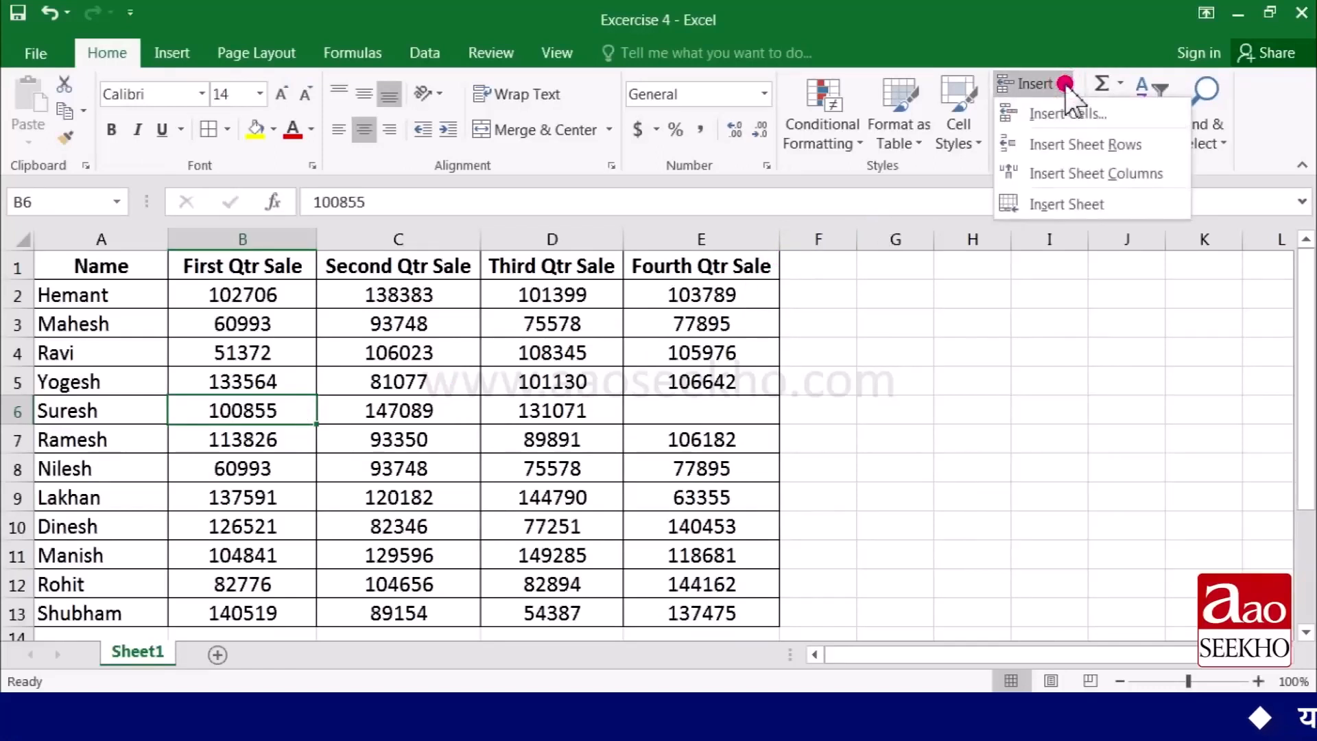
left_click(1104, 115)
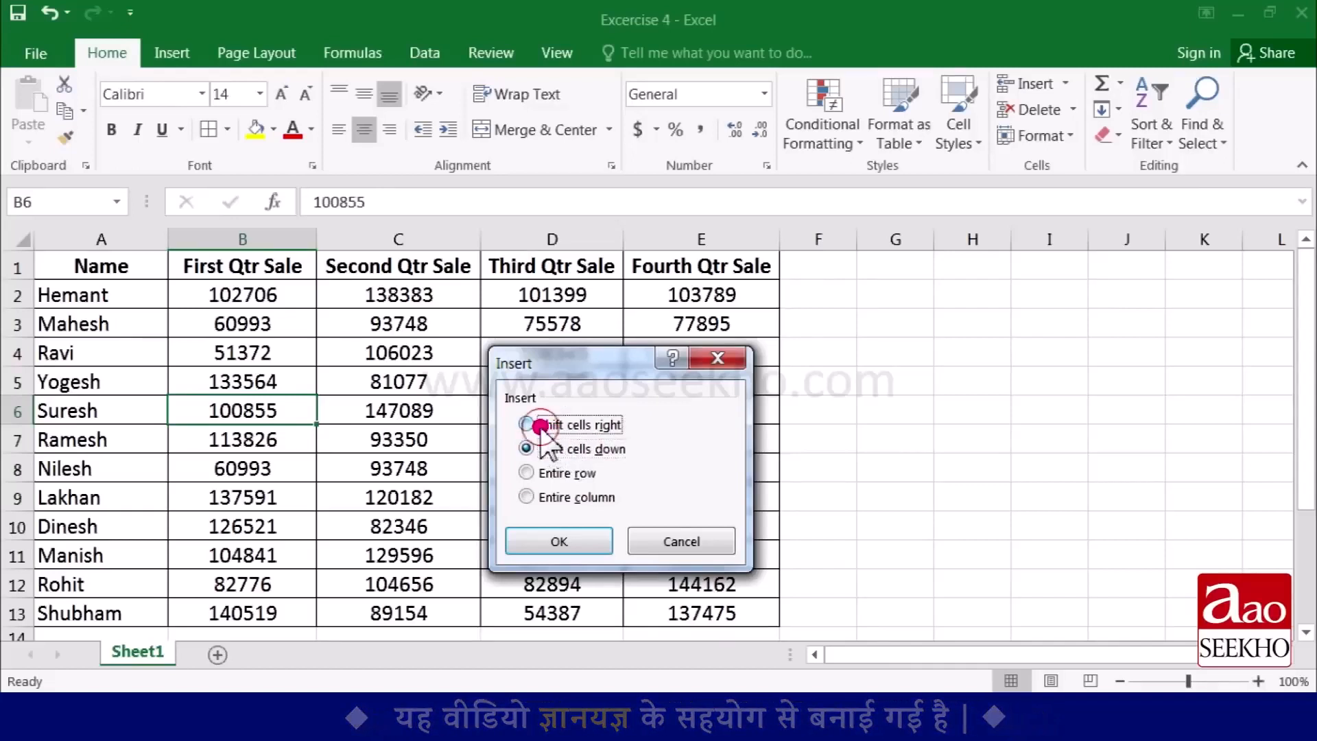
left_click_drag(588, 371, 554, 415)
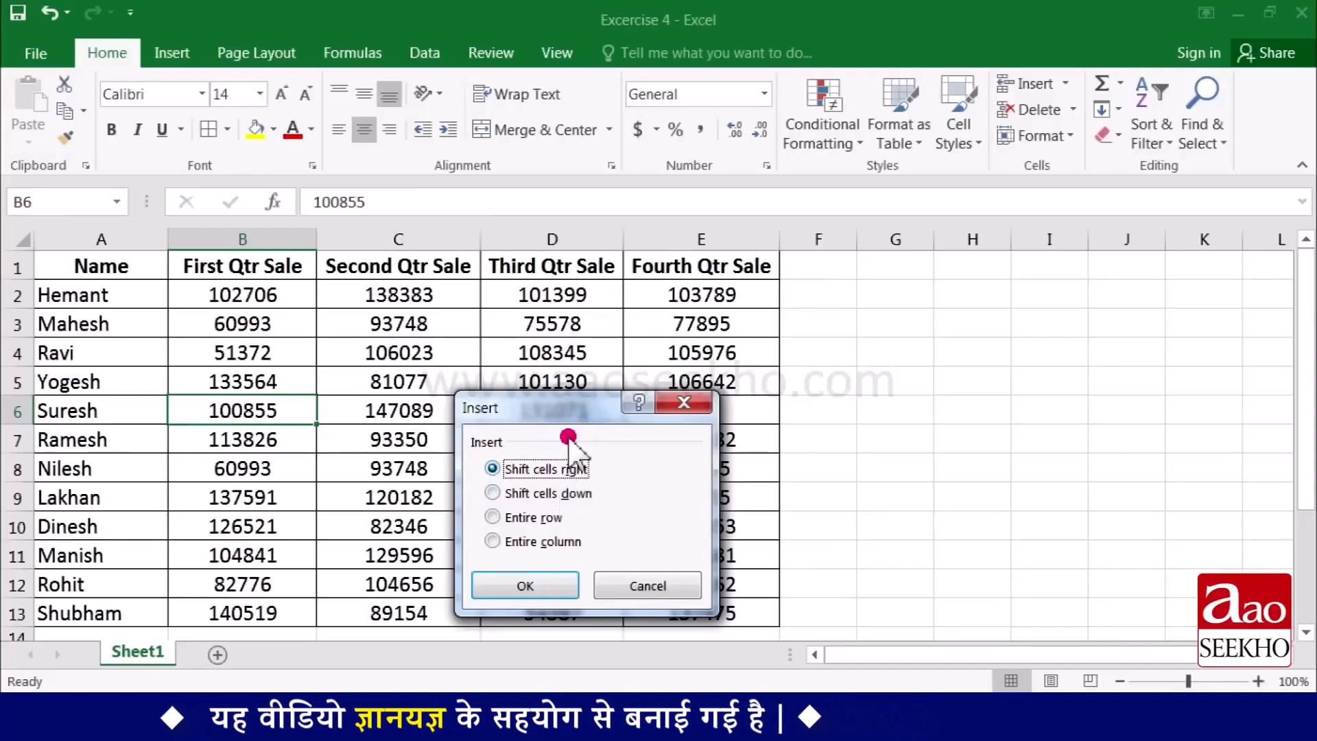
left_click(526, 583)
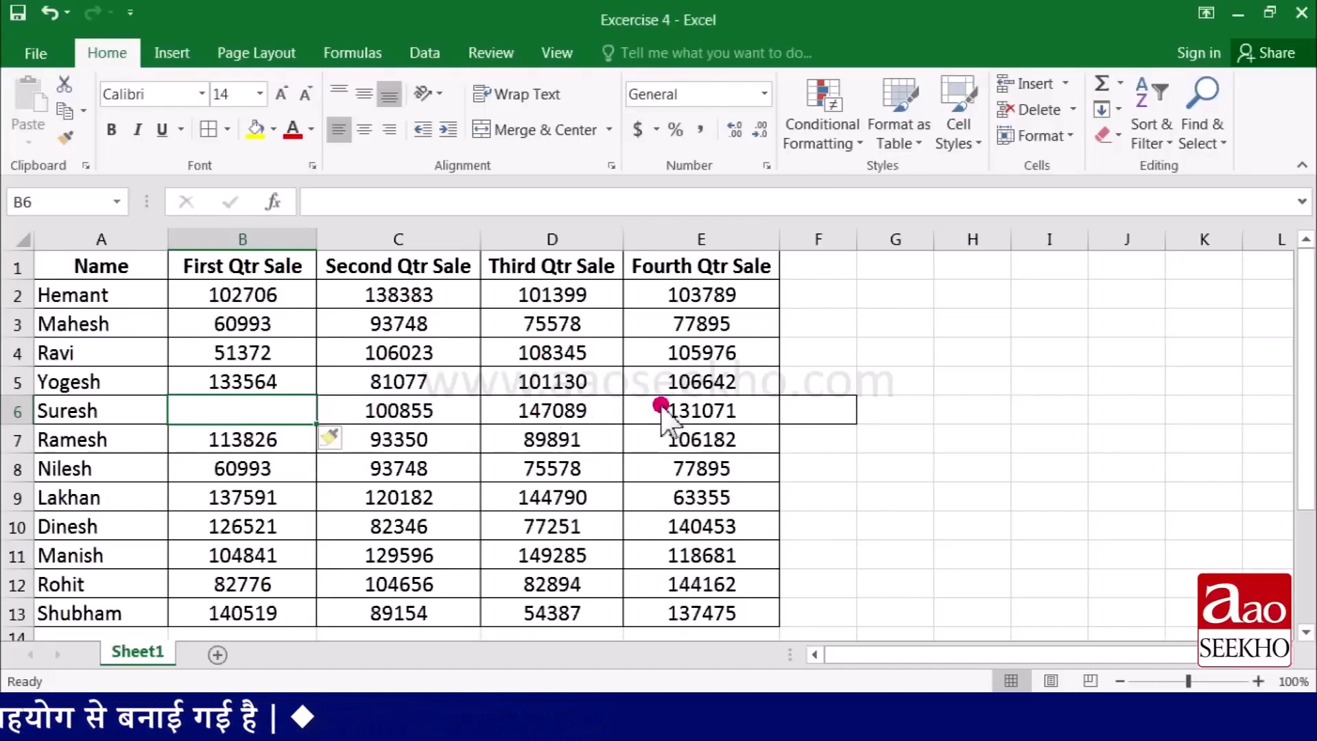
left_click(238, 413)
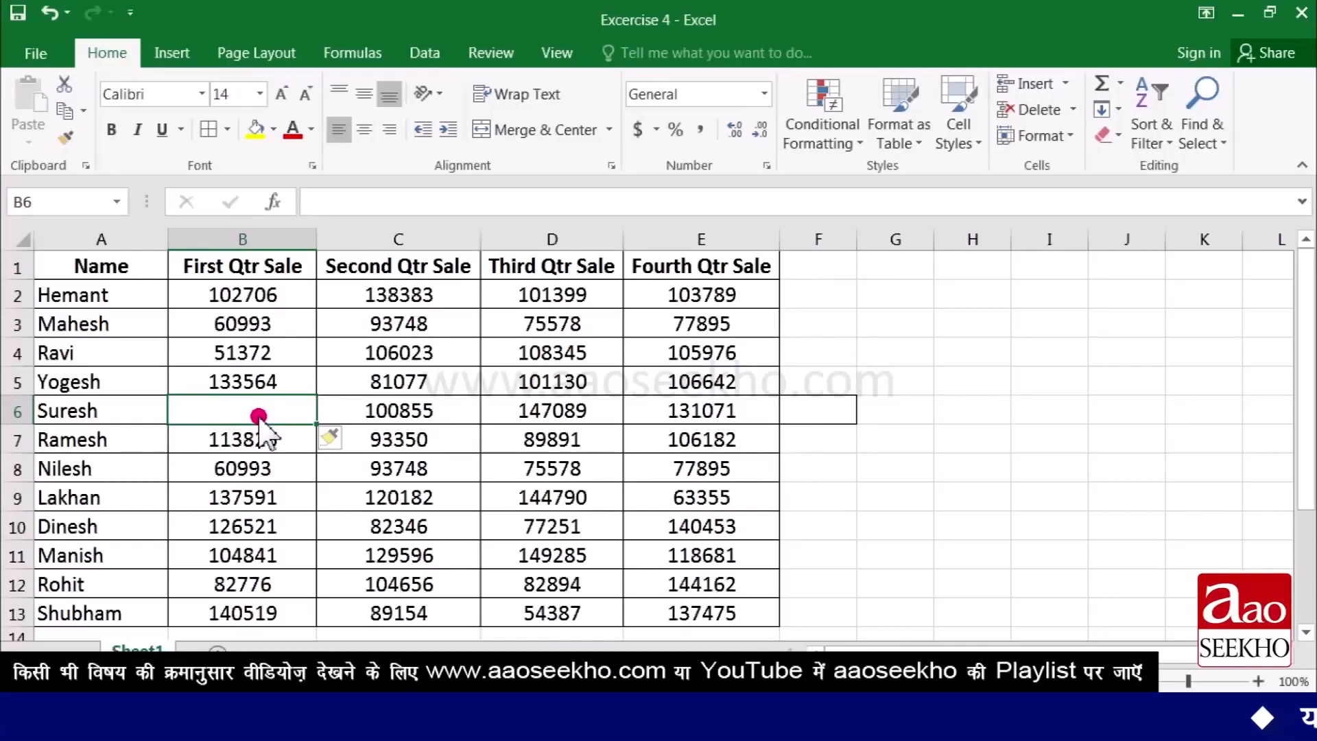
- Undo the cell insertion and all earlier deletions to restore the original sales table
key("ctrl+z")
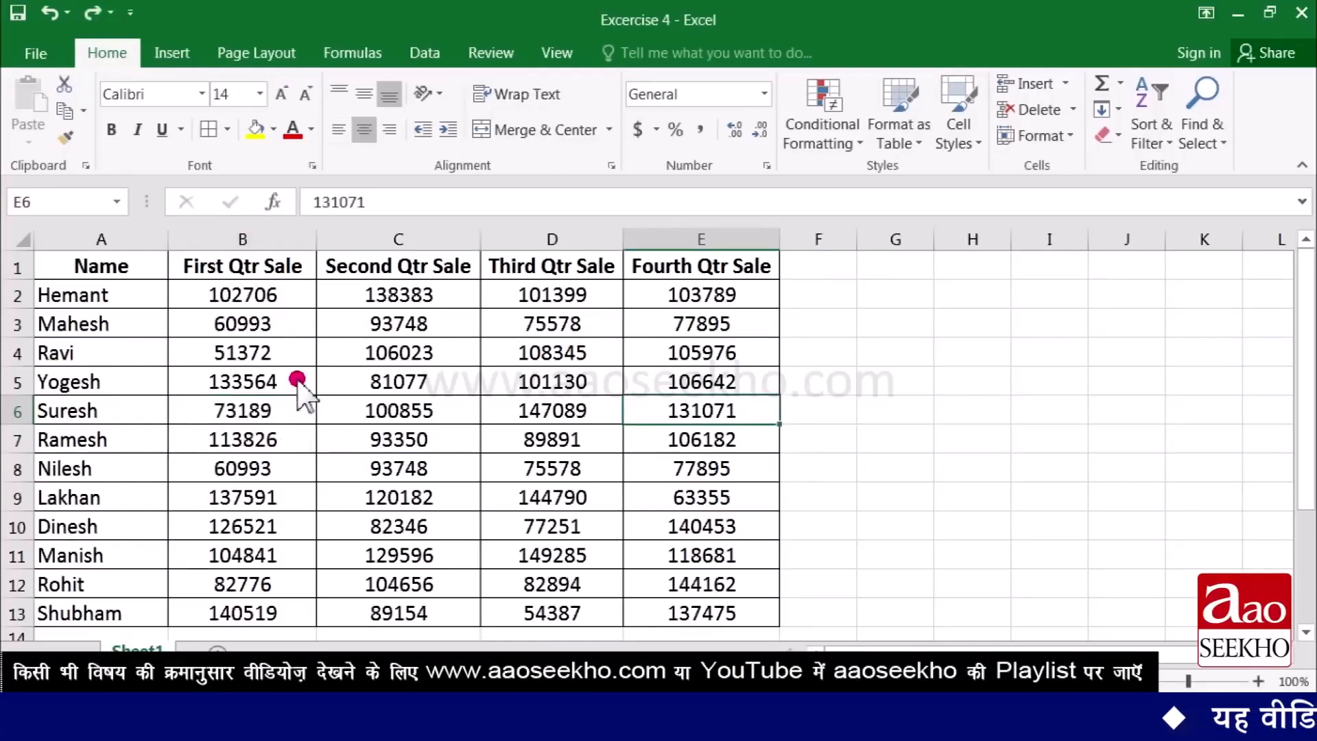
key("ctrl+z")
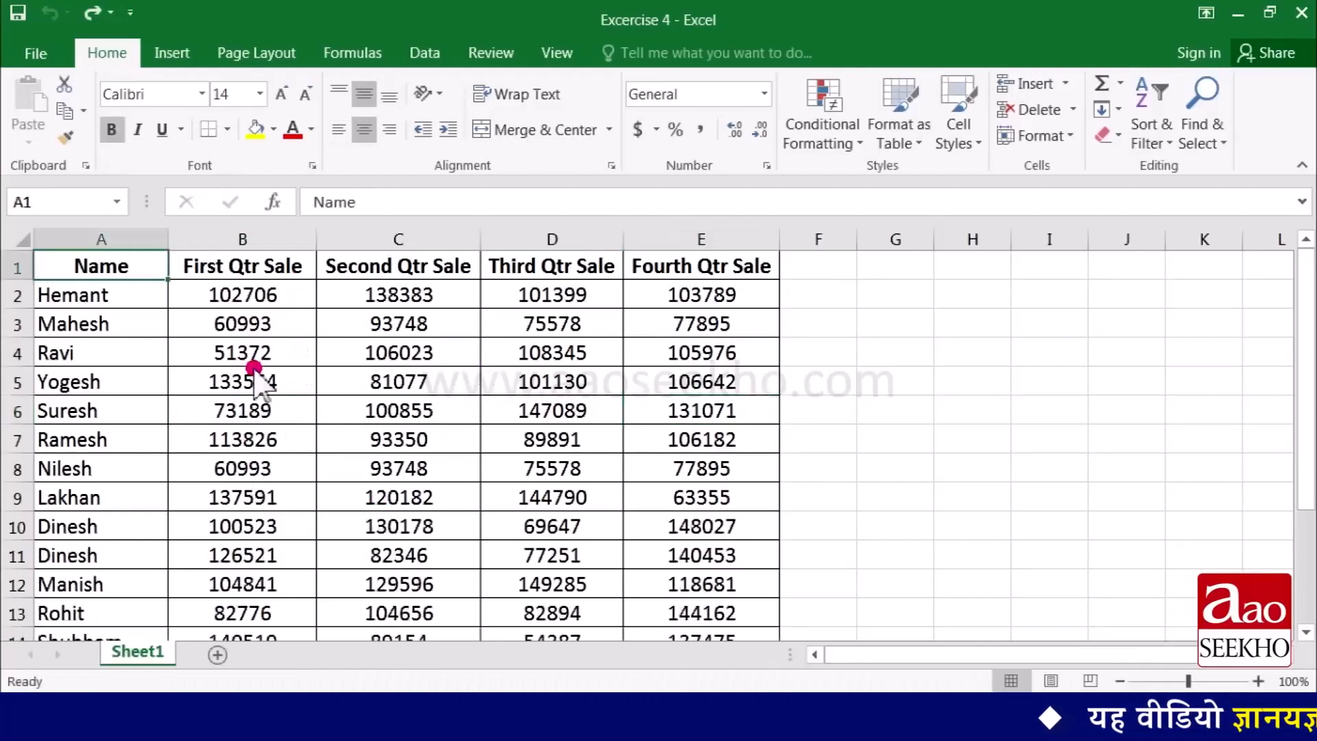
- Insert a blank sheet column at column B, before the First Qtr Sale column
left_click(258, 273)
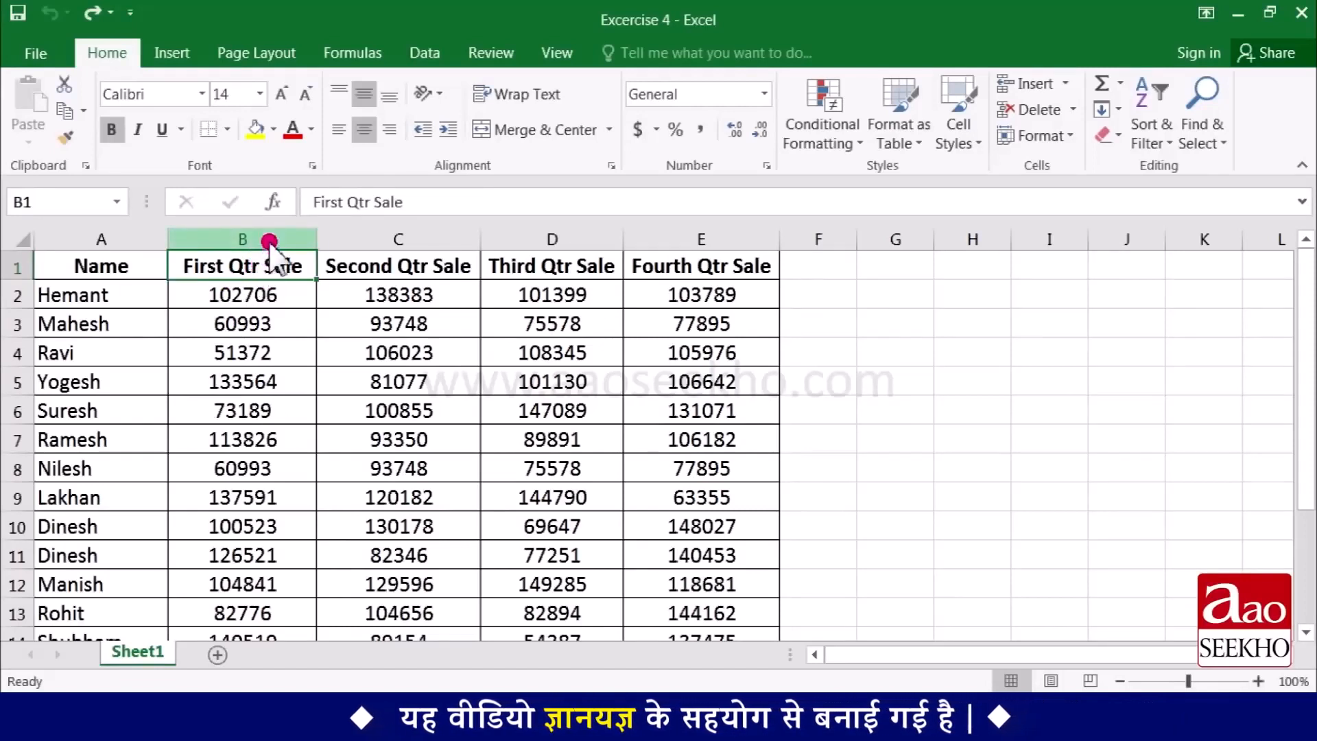
key("ctrl+shift+Down")
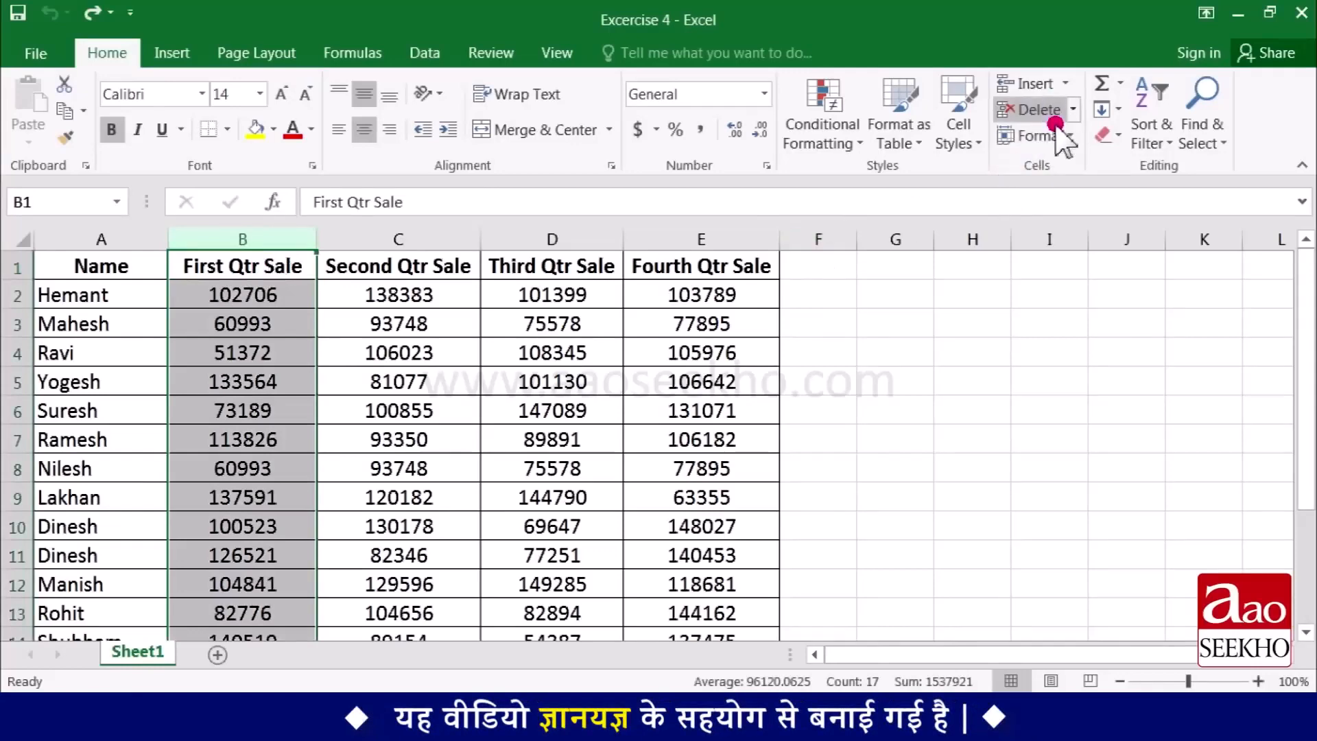
left_click(1067, 85)
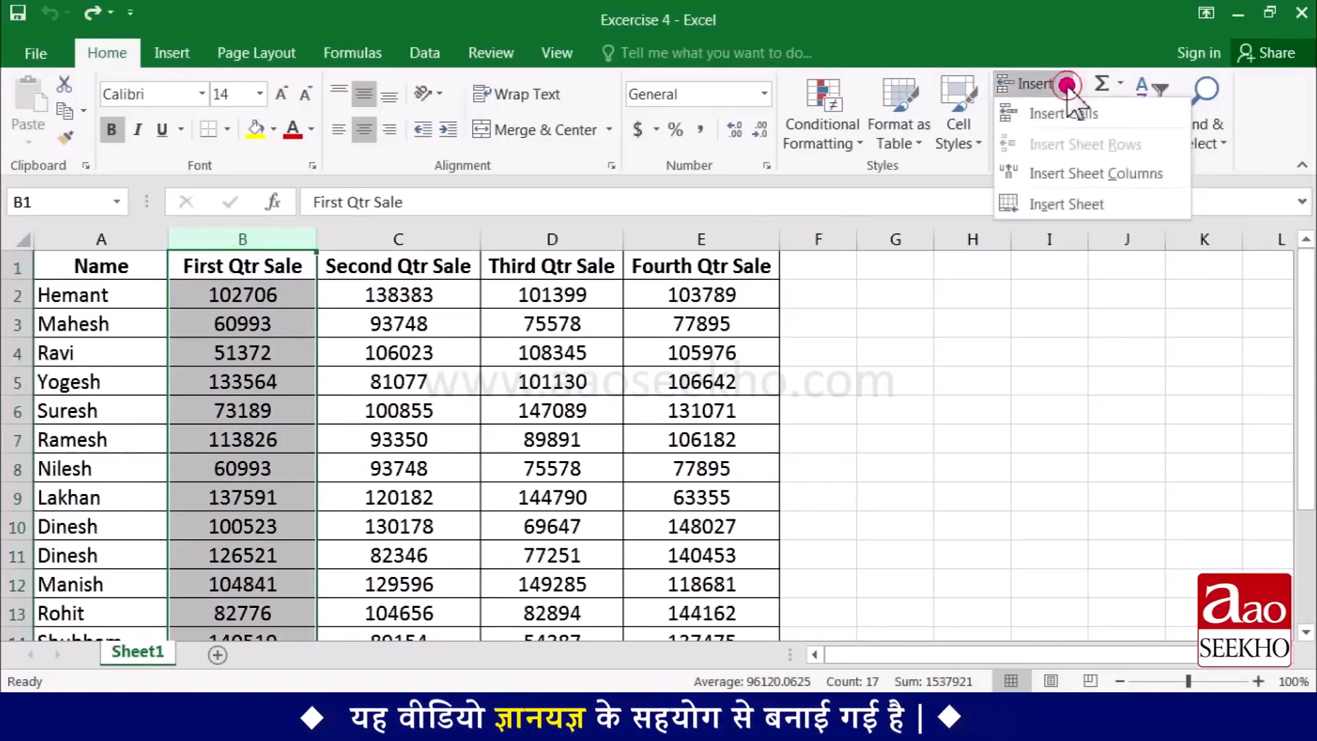
left_click(1068, 177)
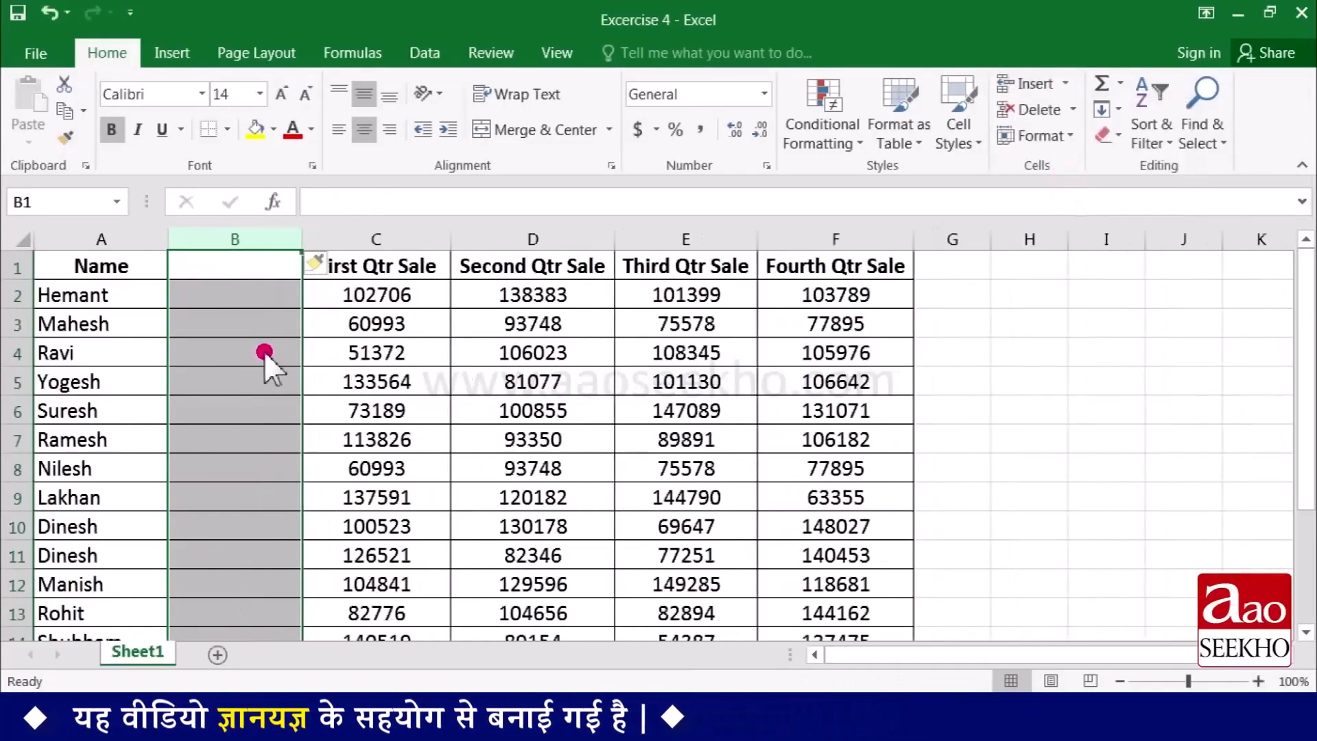
left_click(257, 296)
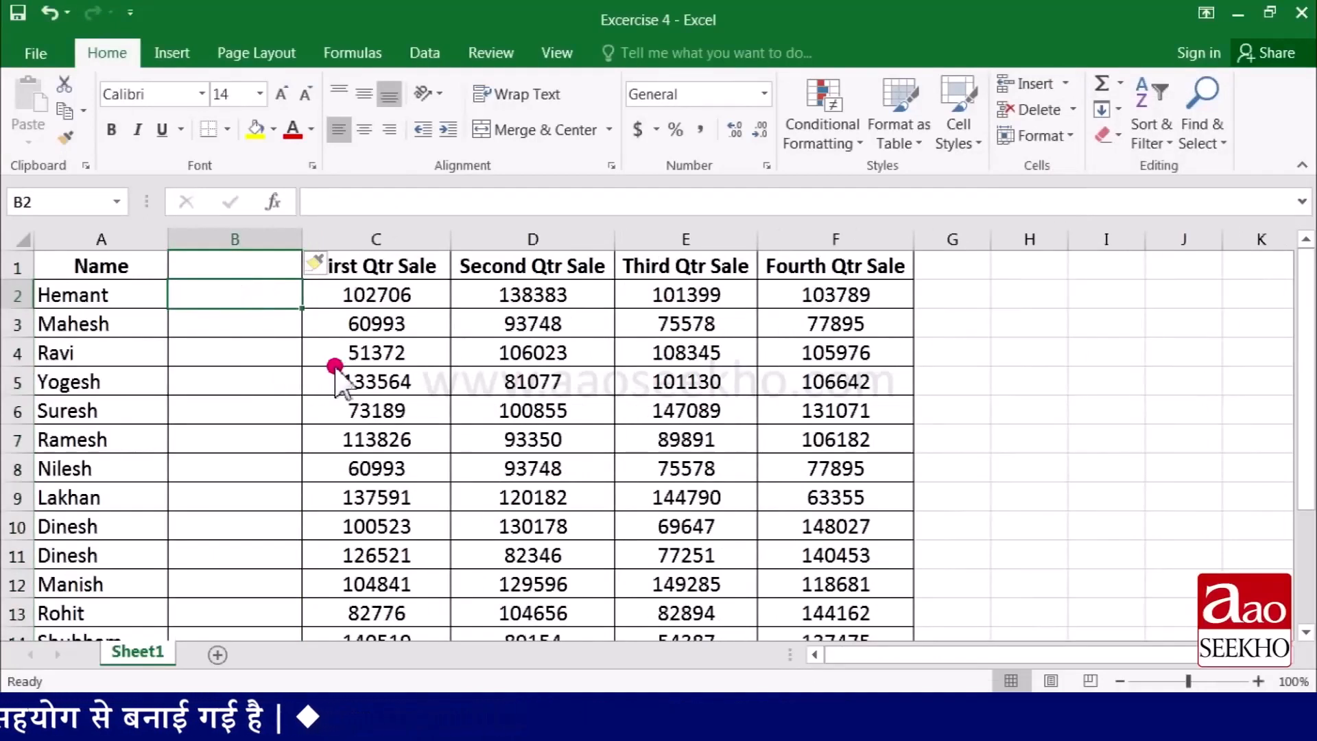
- Insert another blank column at column C, directly before the First Qtr Sale column
right_click(410, 243)
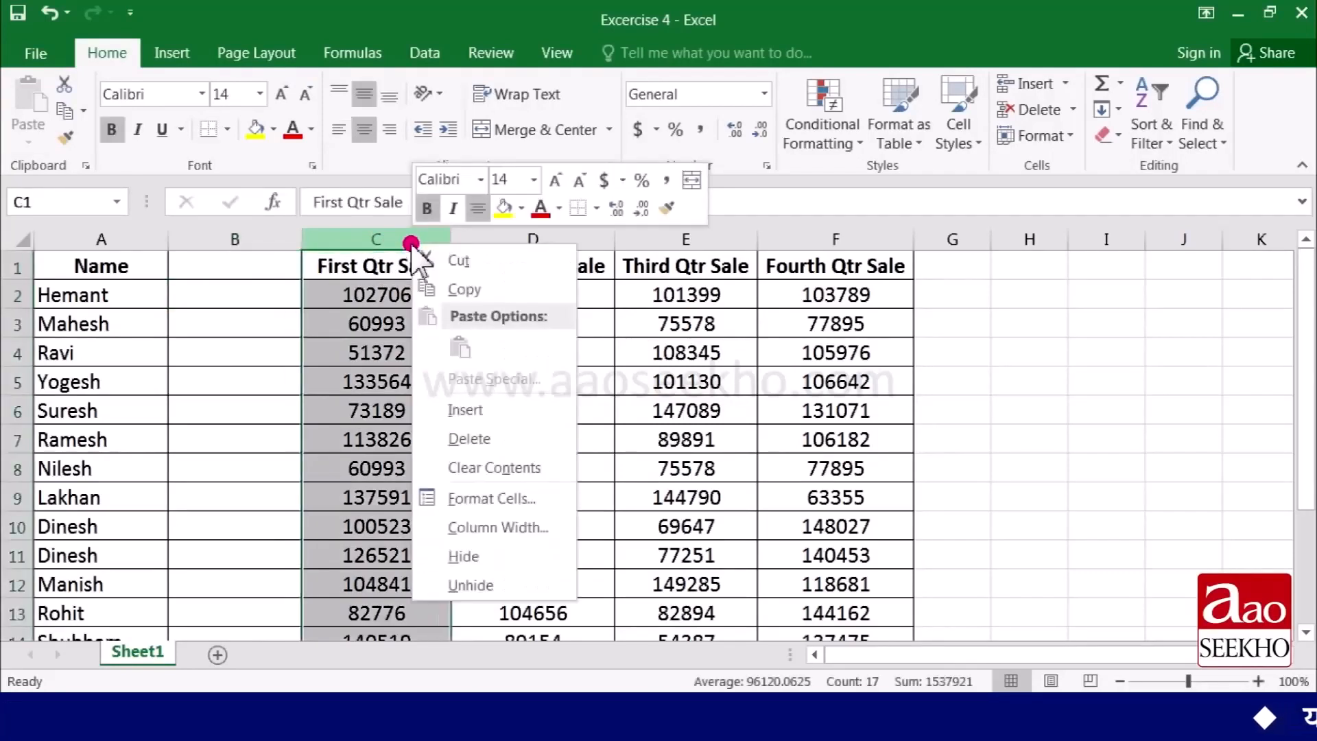
left_click(487, 411)
left_click(402, 360)
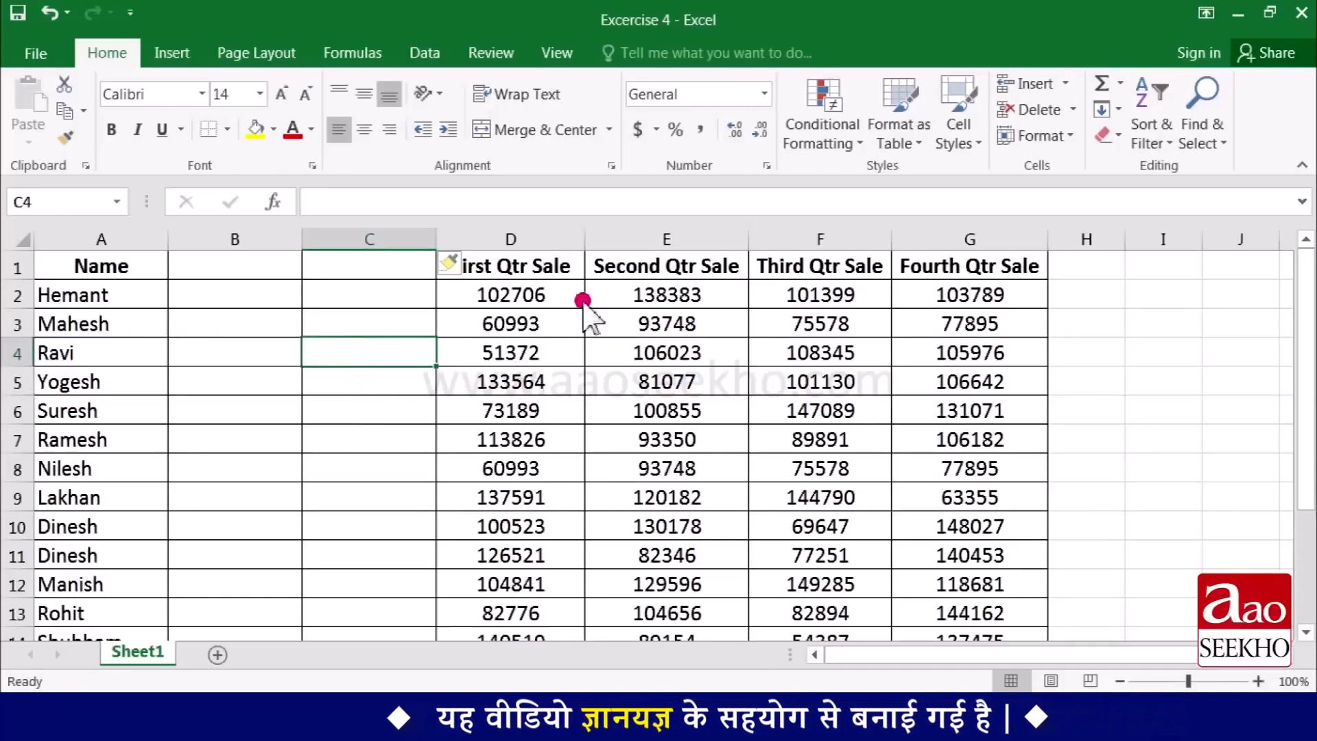
- Insert two blank columns at once at columns D and E, before the First Qtr Sale column
left_click(490, 240)
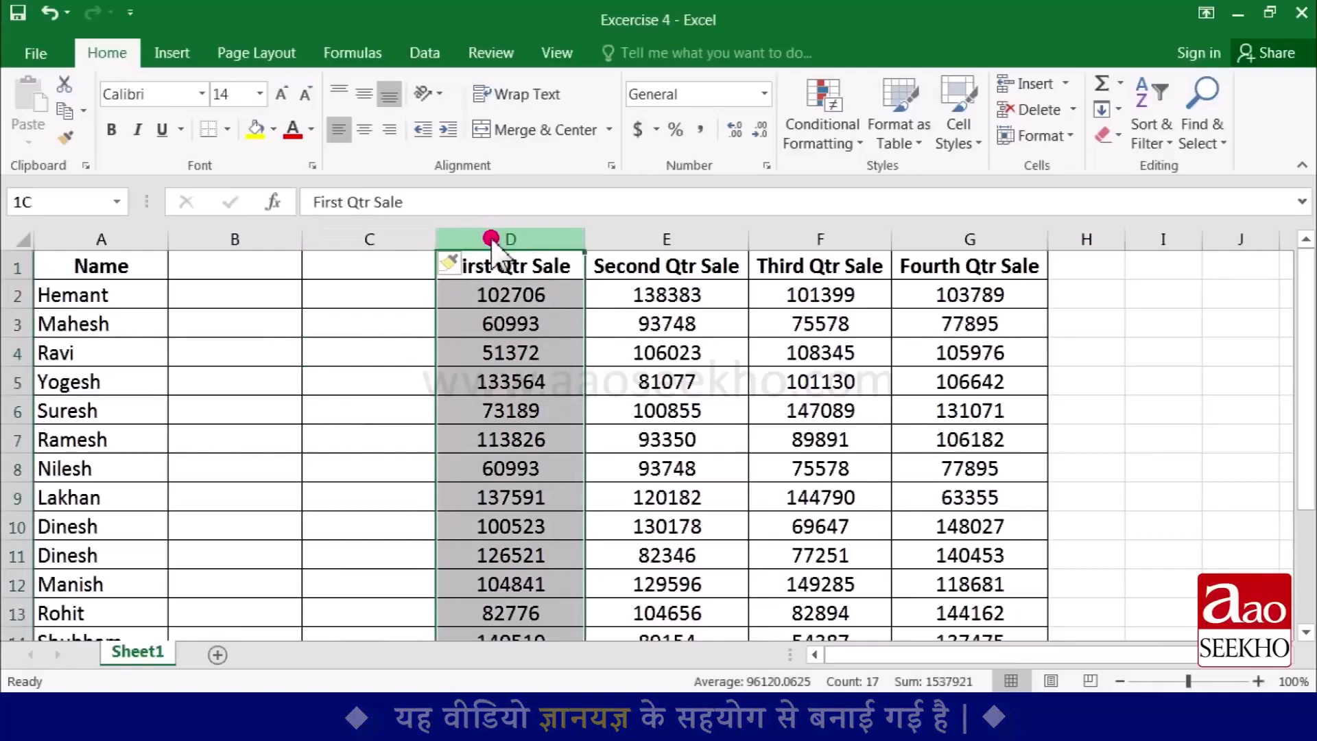
left_click_drag(547, 237, 652, 236)
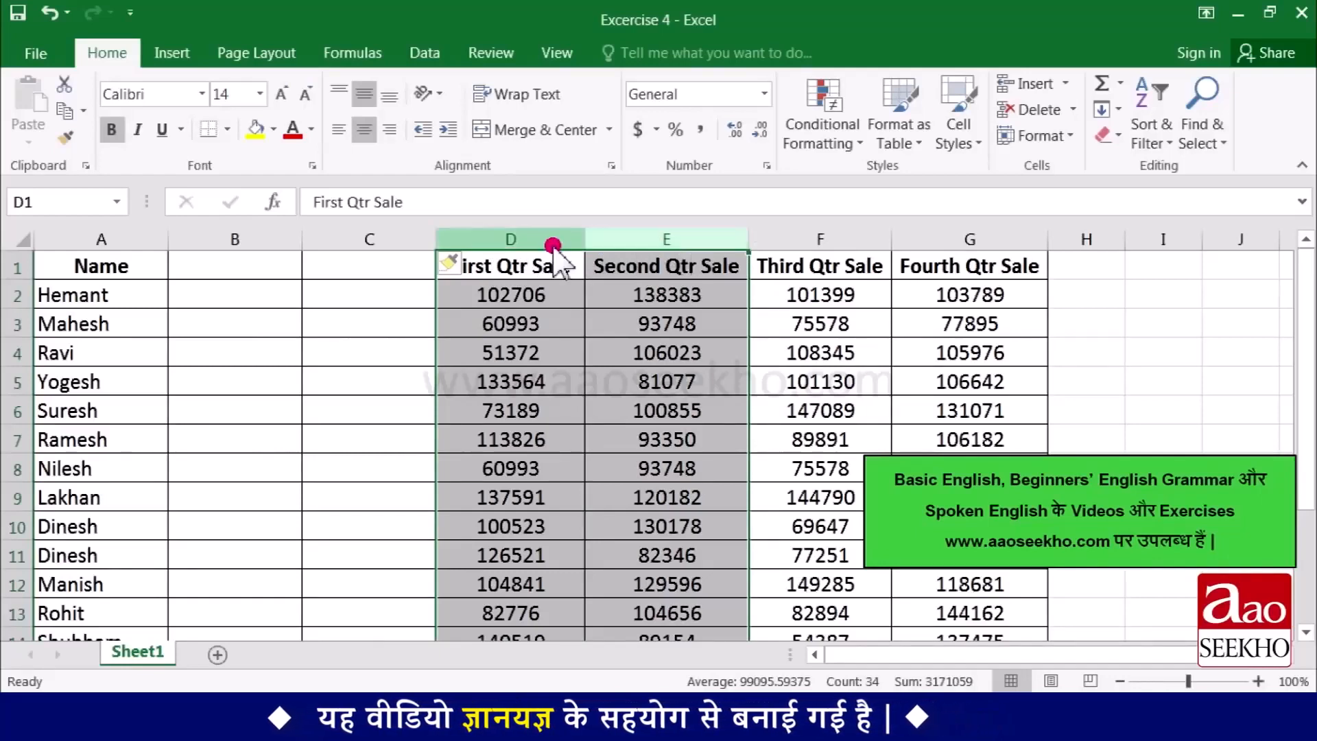
left_click(1065, 83)
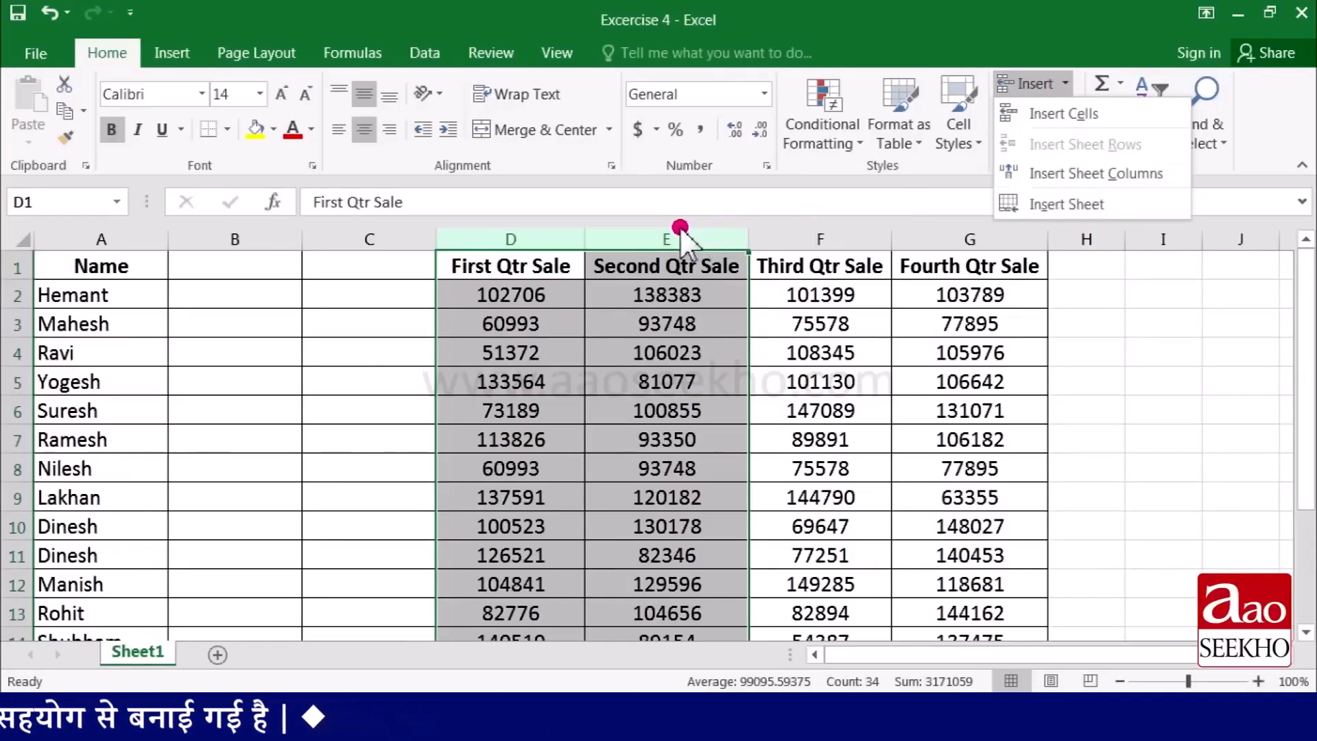
right_click(543, 238)
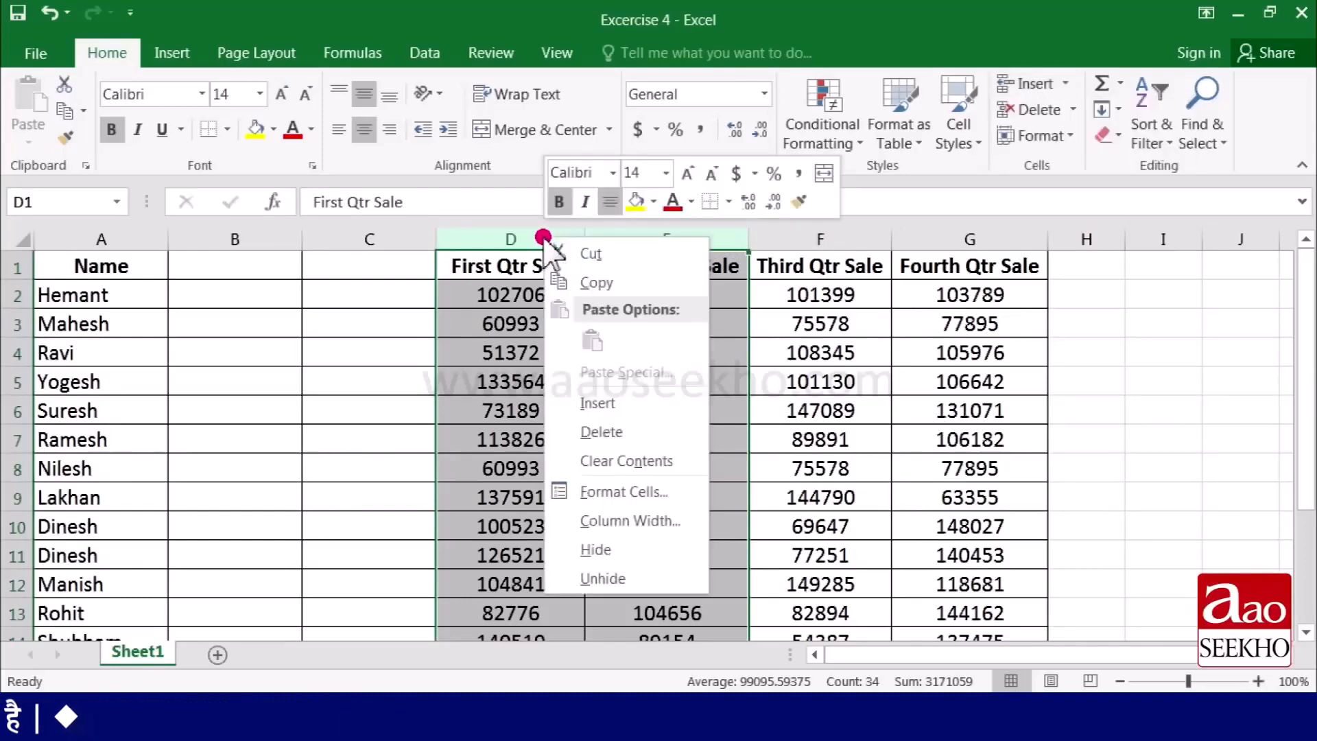
left_click(613, 405)
left_click(575, 405)
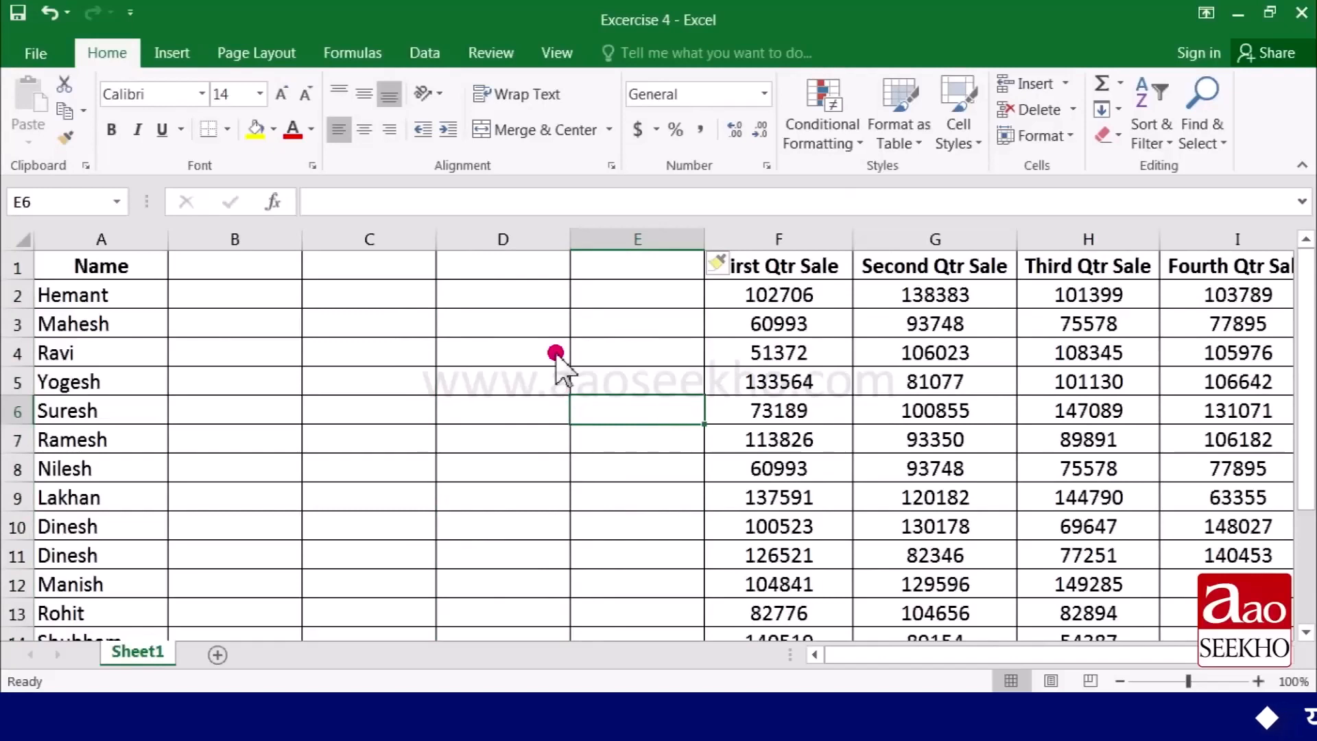
- Delete the blank column B from the sheet
left_click(241, 239)
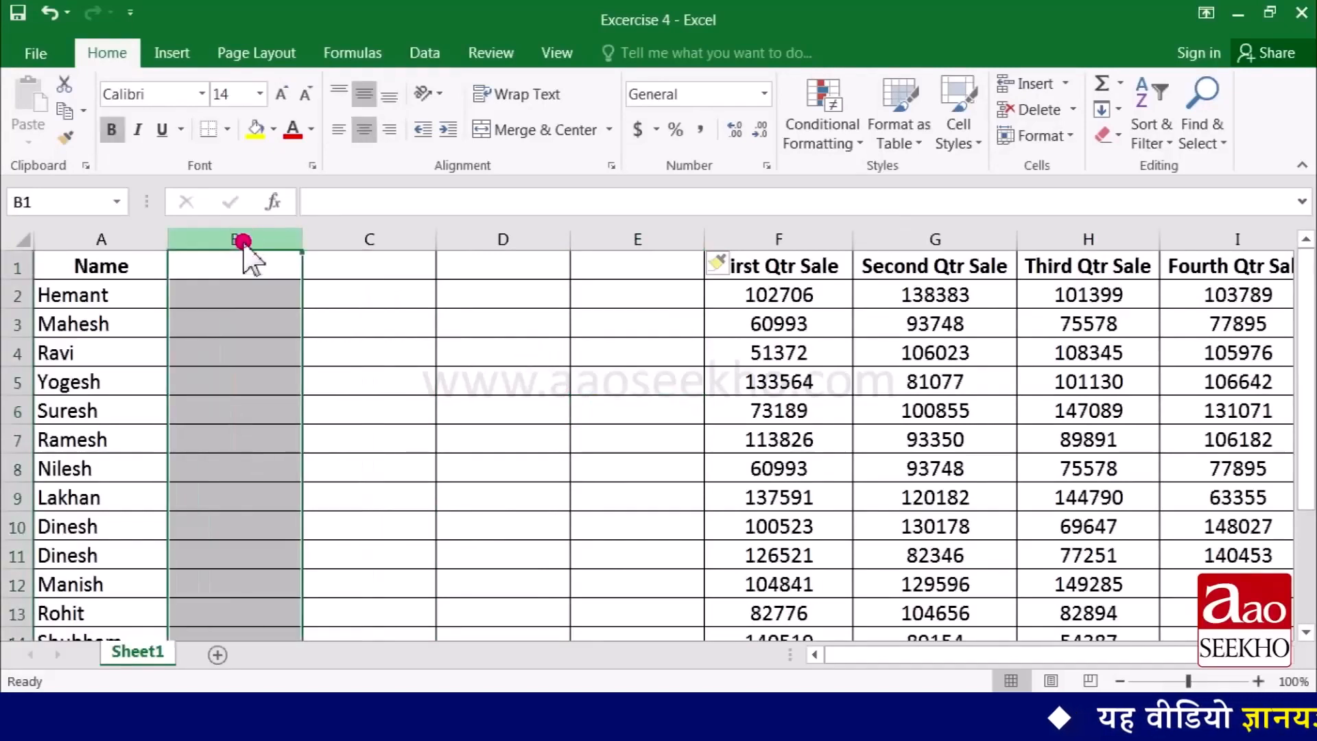
left_click(1072, 111)
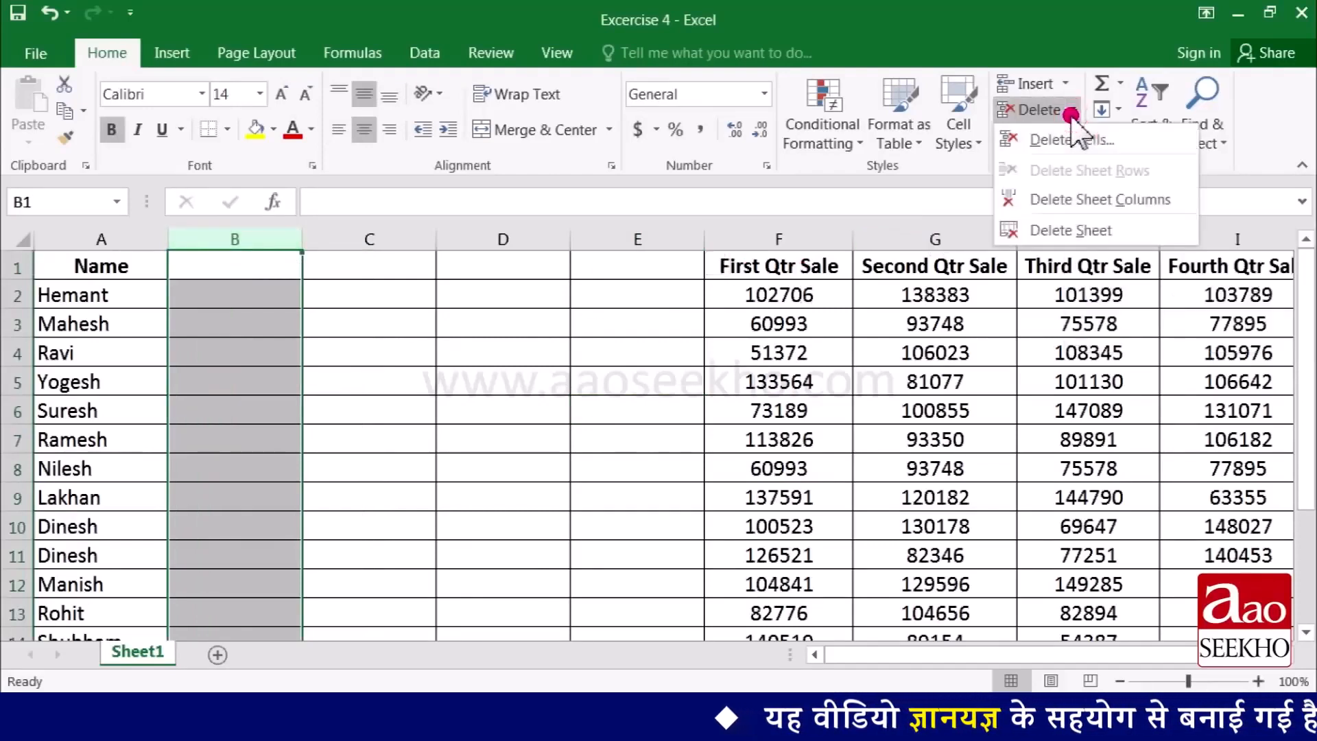
left_click(1075, 202)
left_click(371, 384)
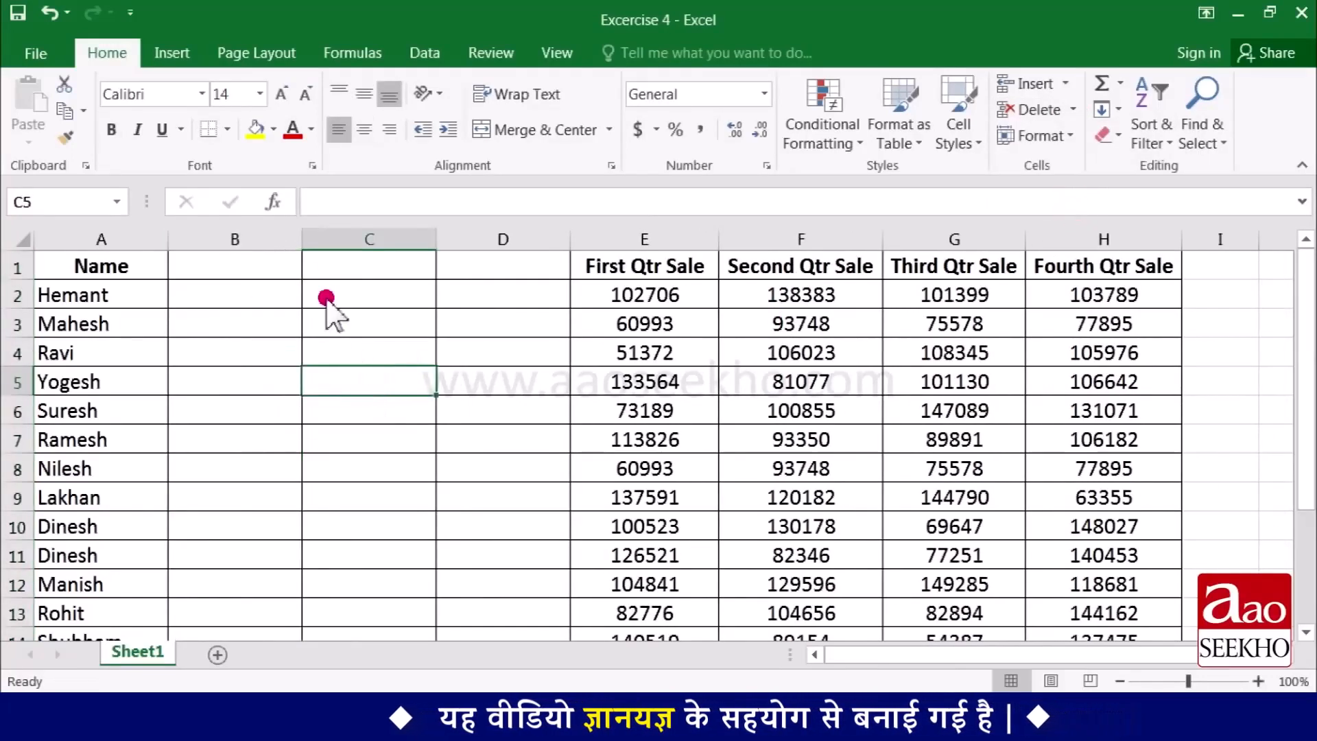
- Delete the three remaining blank columns B to D together
left_click_drag(241, 240, 474, 241)
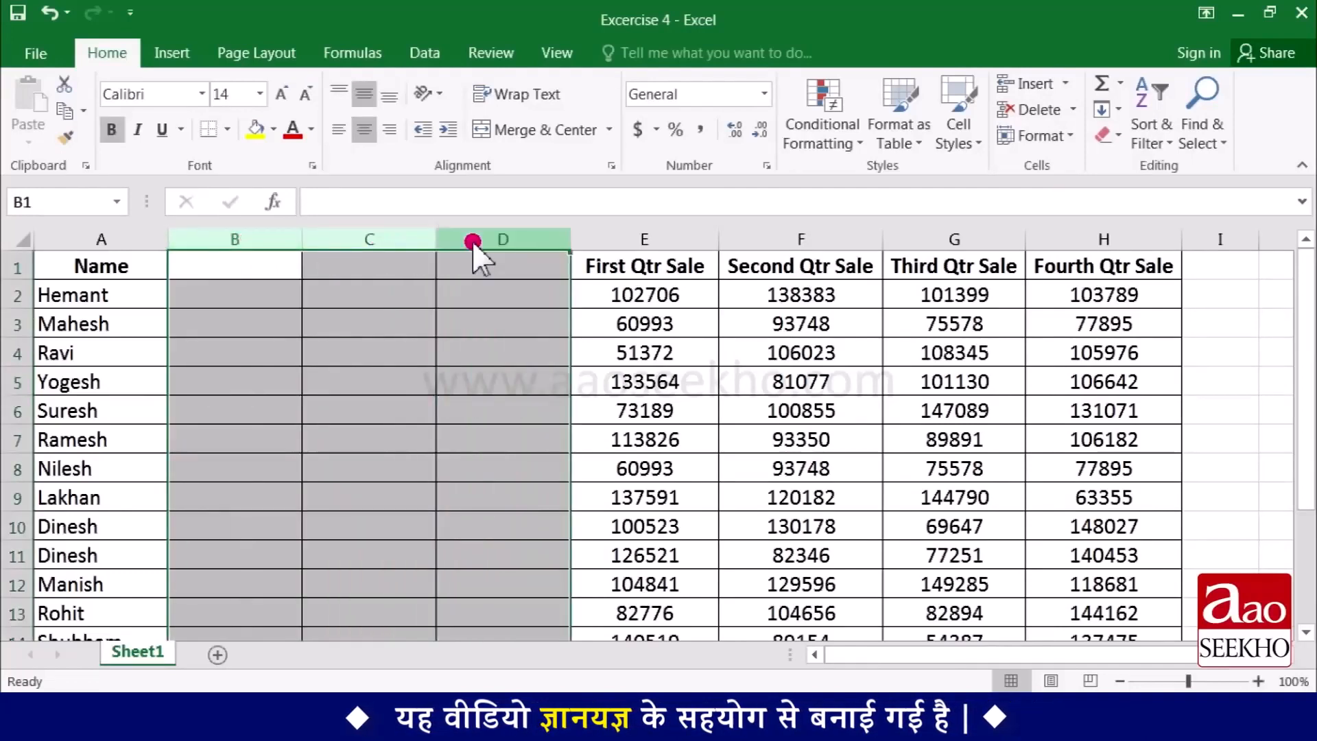
right_click(406, 240)
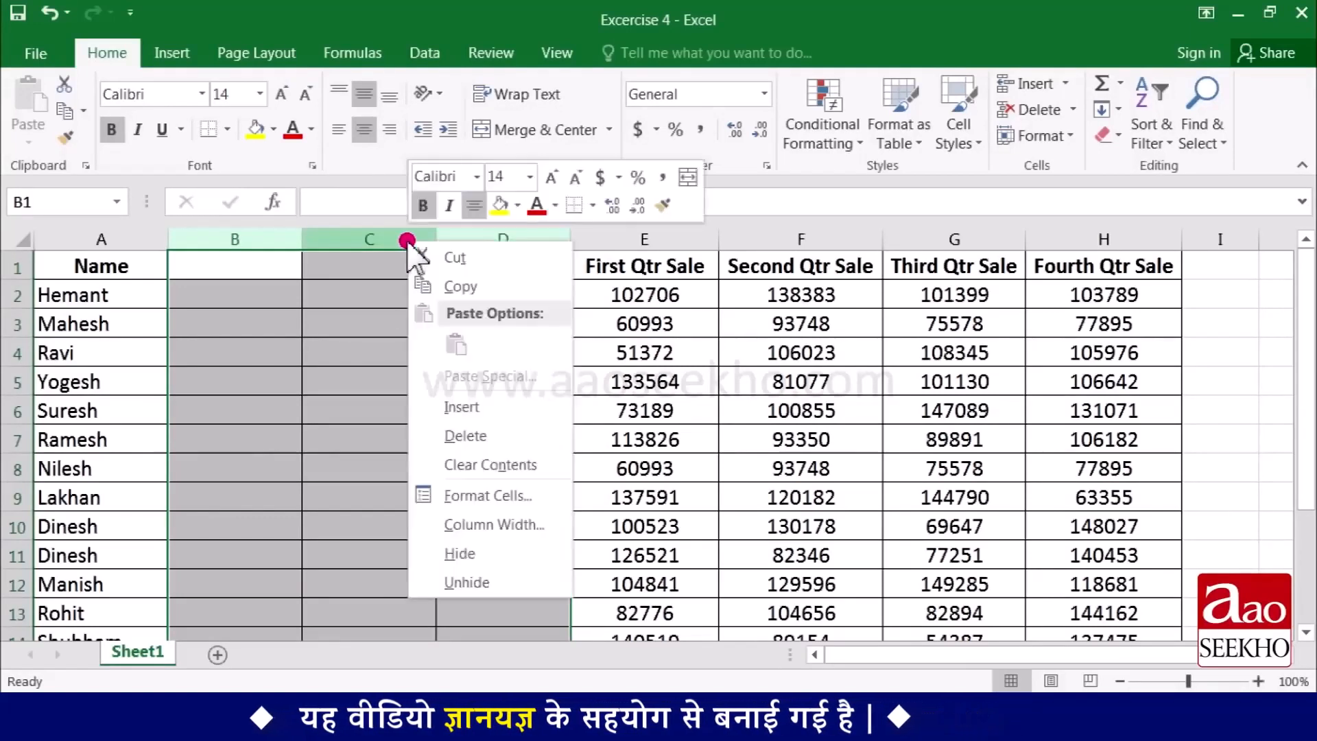
left_click(470, 438)
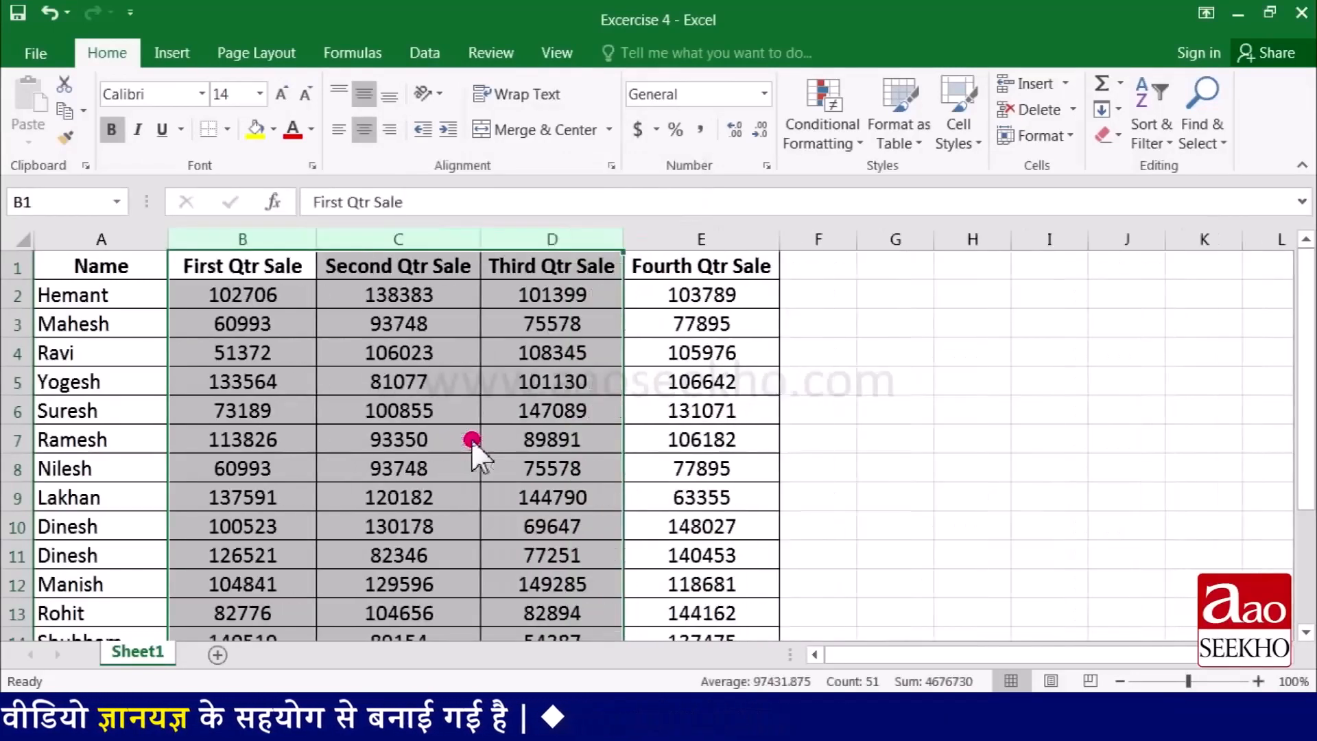
left_click(257, 393)
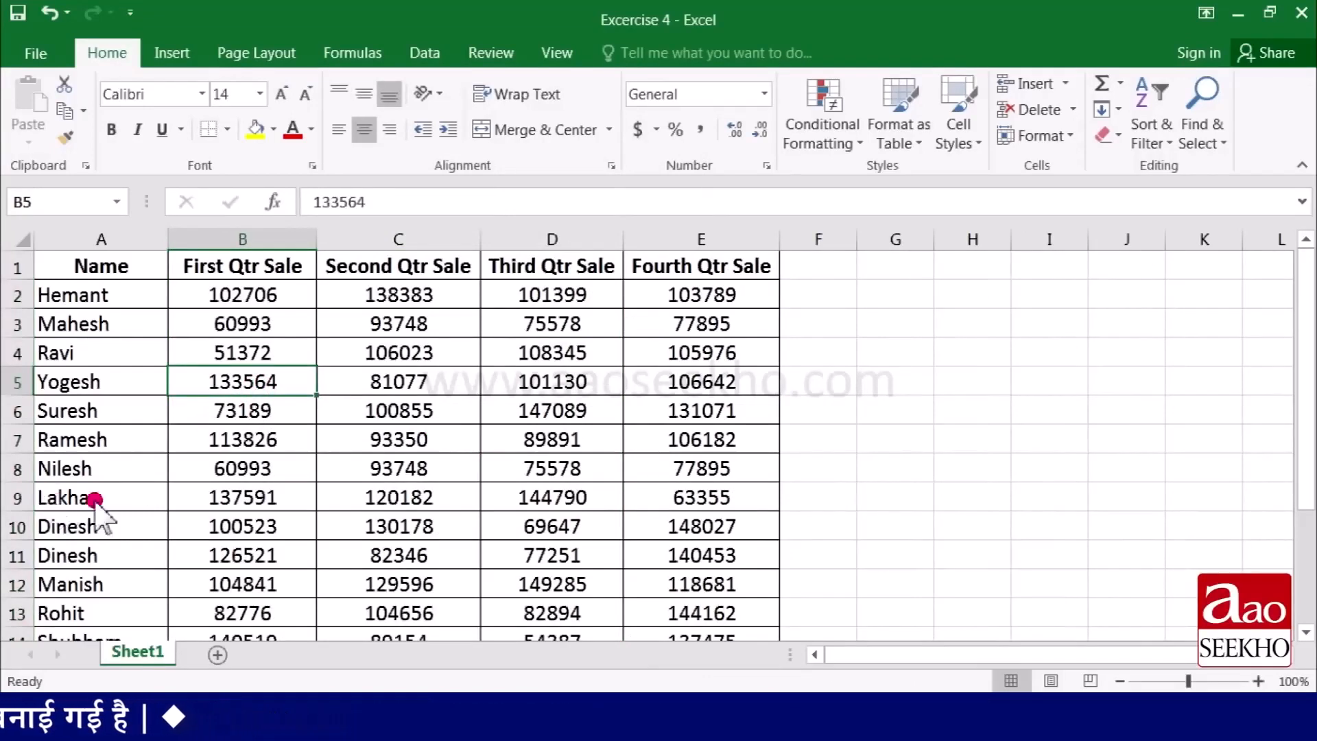
- Insert two blank rows one at a time, at row 7 and row 8 of the sales table
left_click(19, 441)
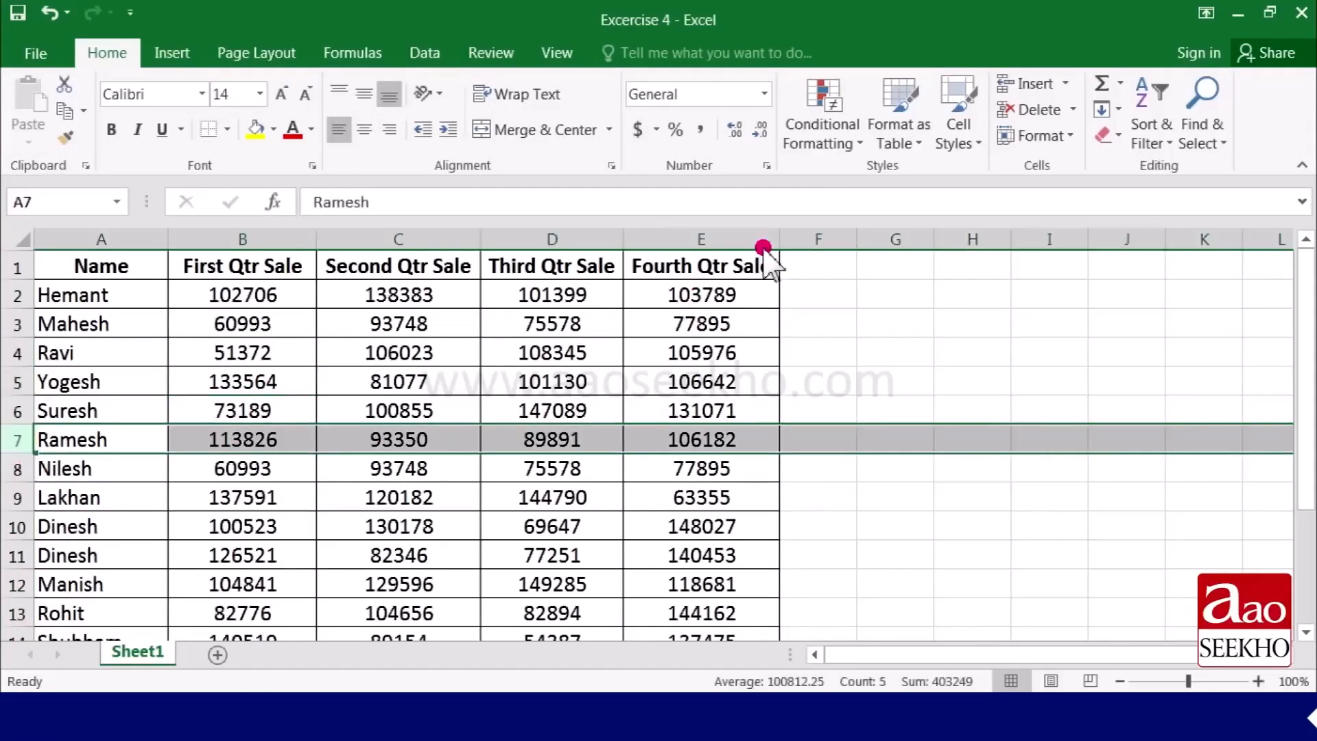
left_click(1070, 86)
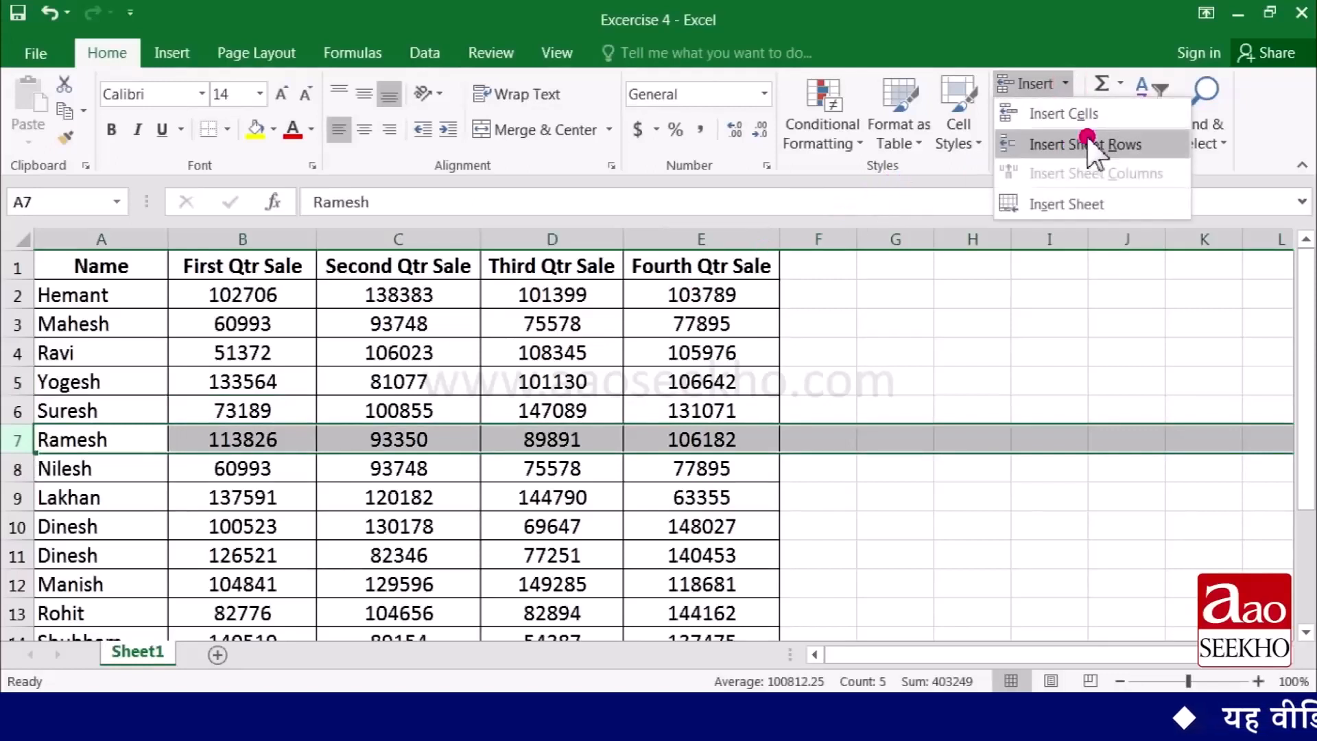
left_click(1143, 148)
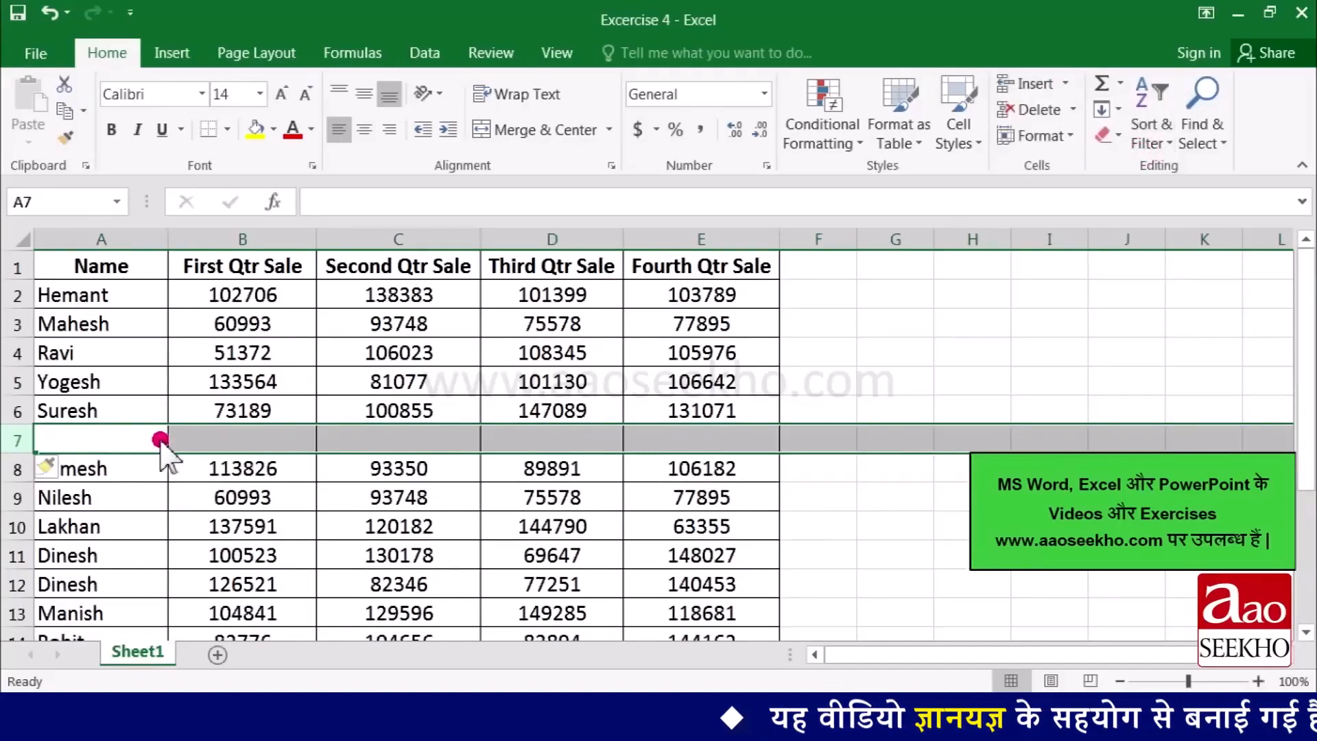
left_click(116, 441)
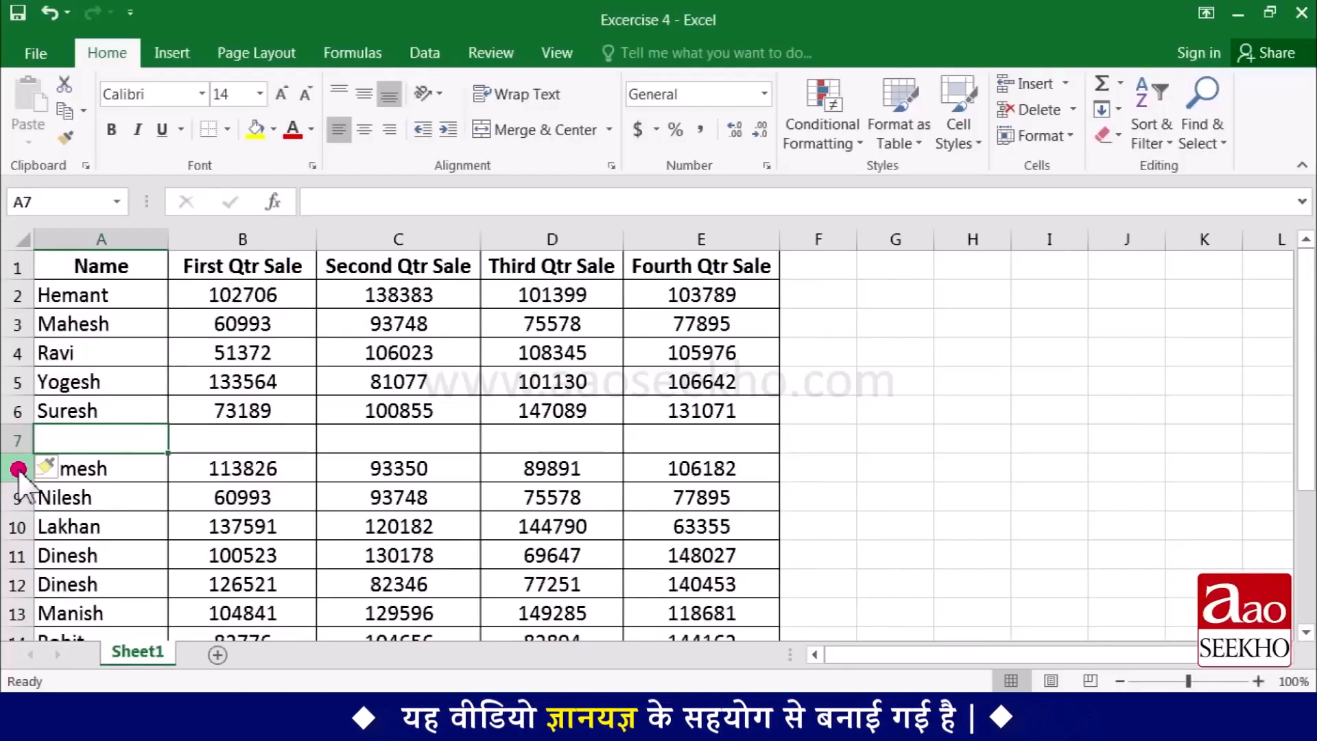
right_click(19, 471)
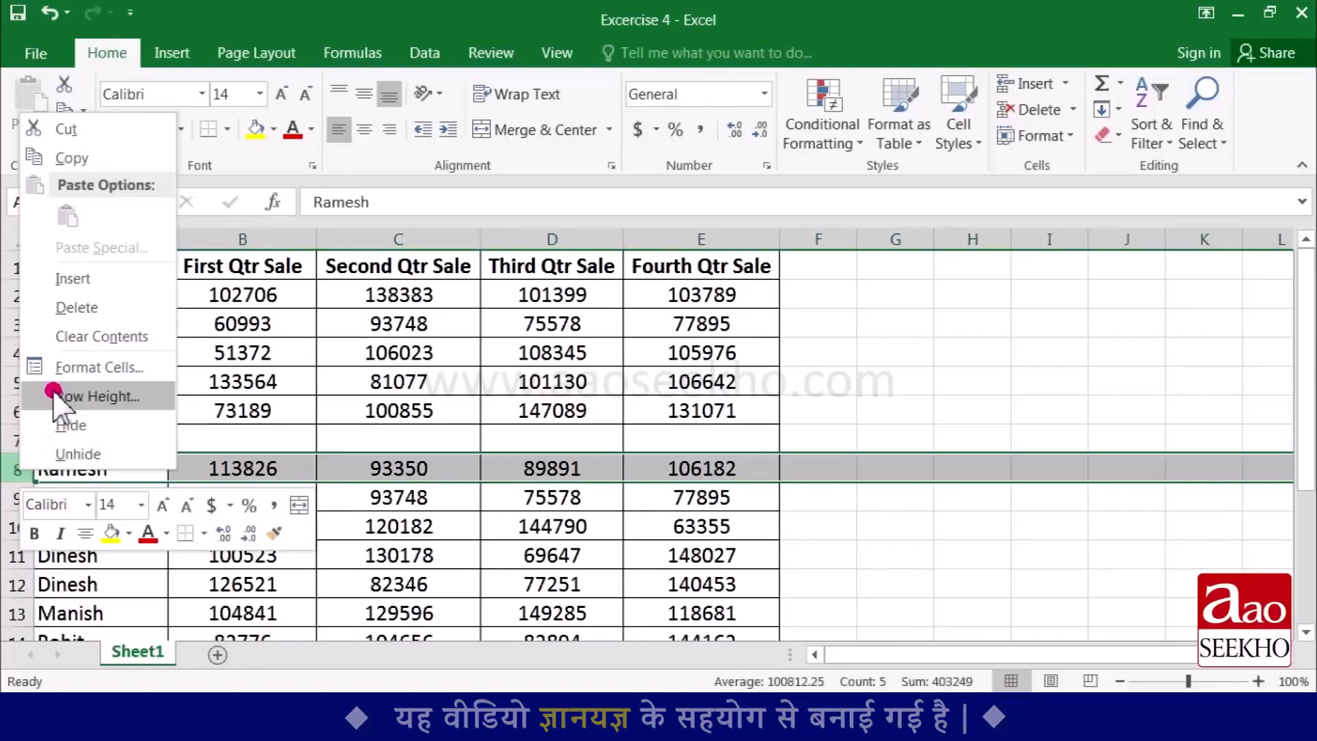
left_click(116, 278)
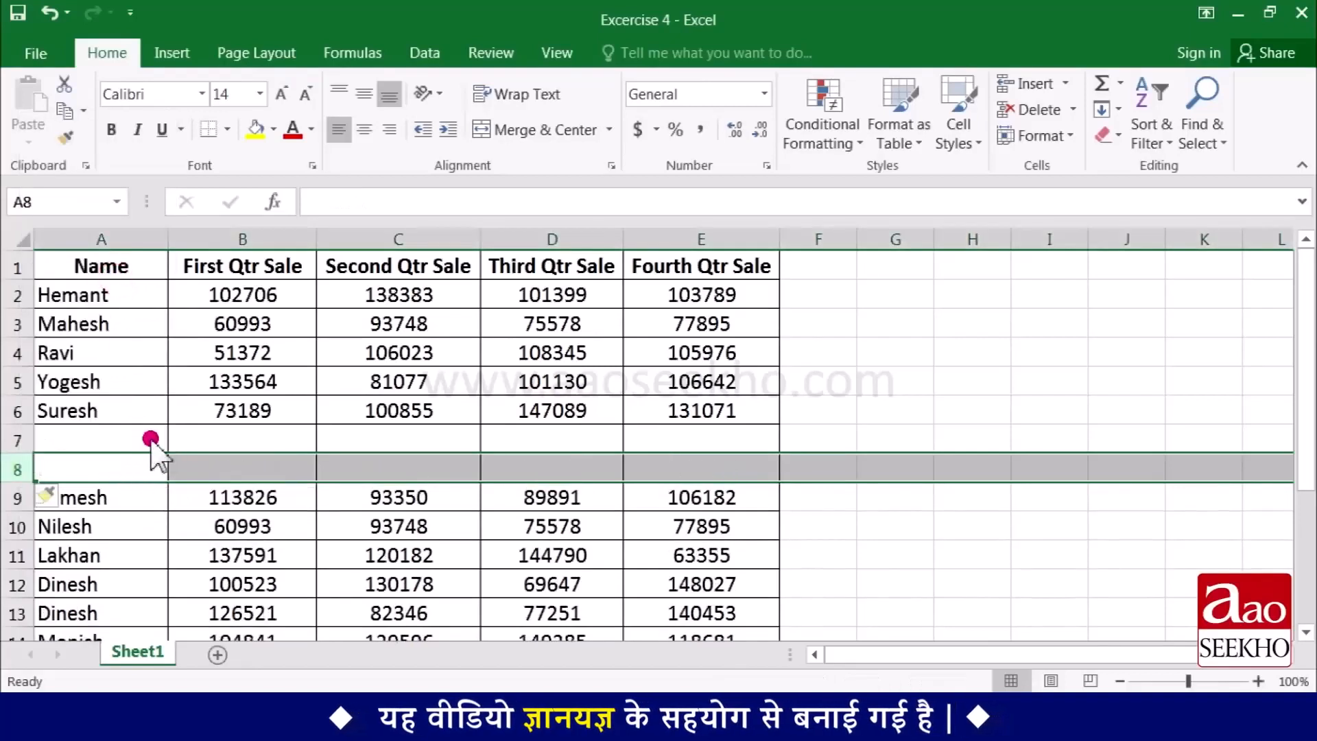
- Insert three blank rows at once at rows 9 to 11, below the existing blank rows
left_click(21, 497)
left_click_drag(20, 498, 14, 554)
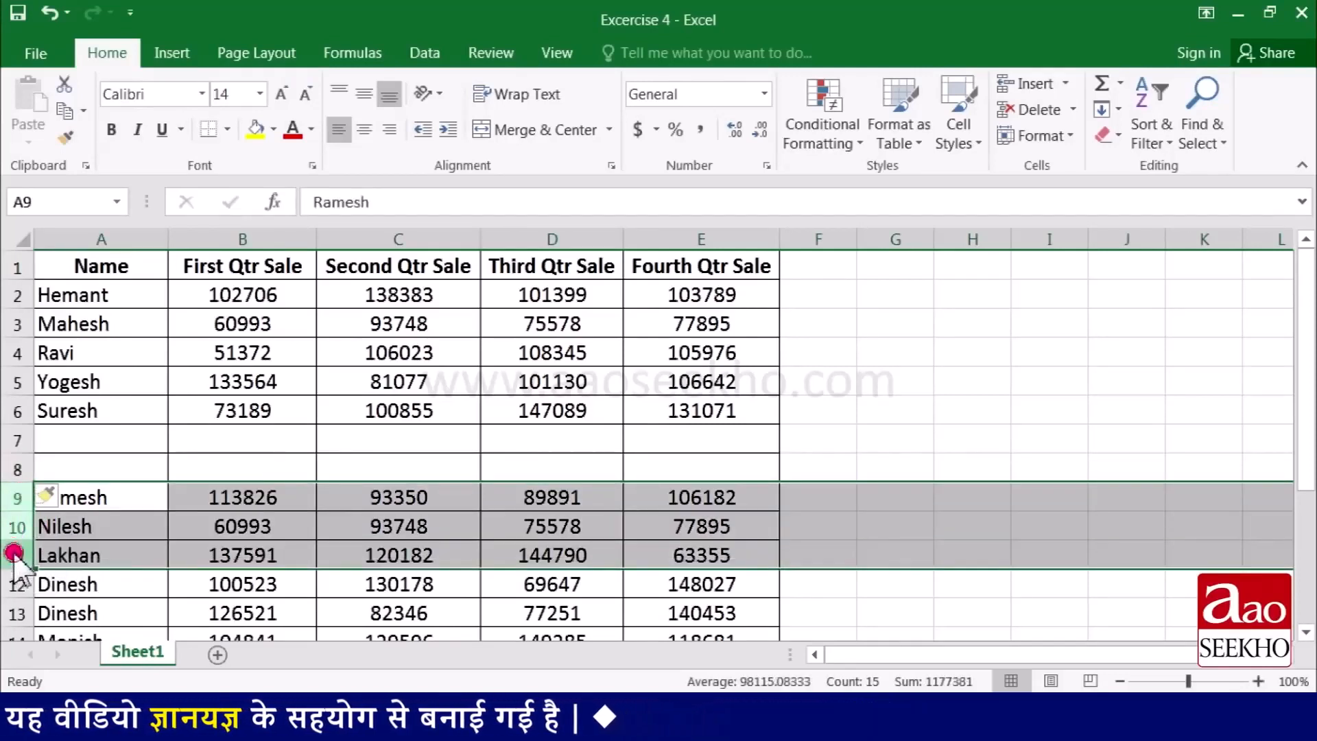
right_click(19, 498)
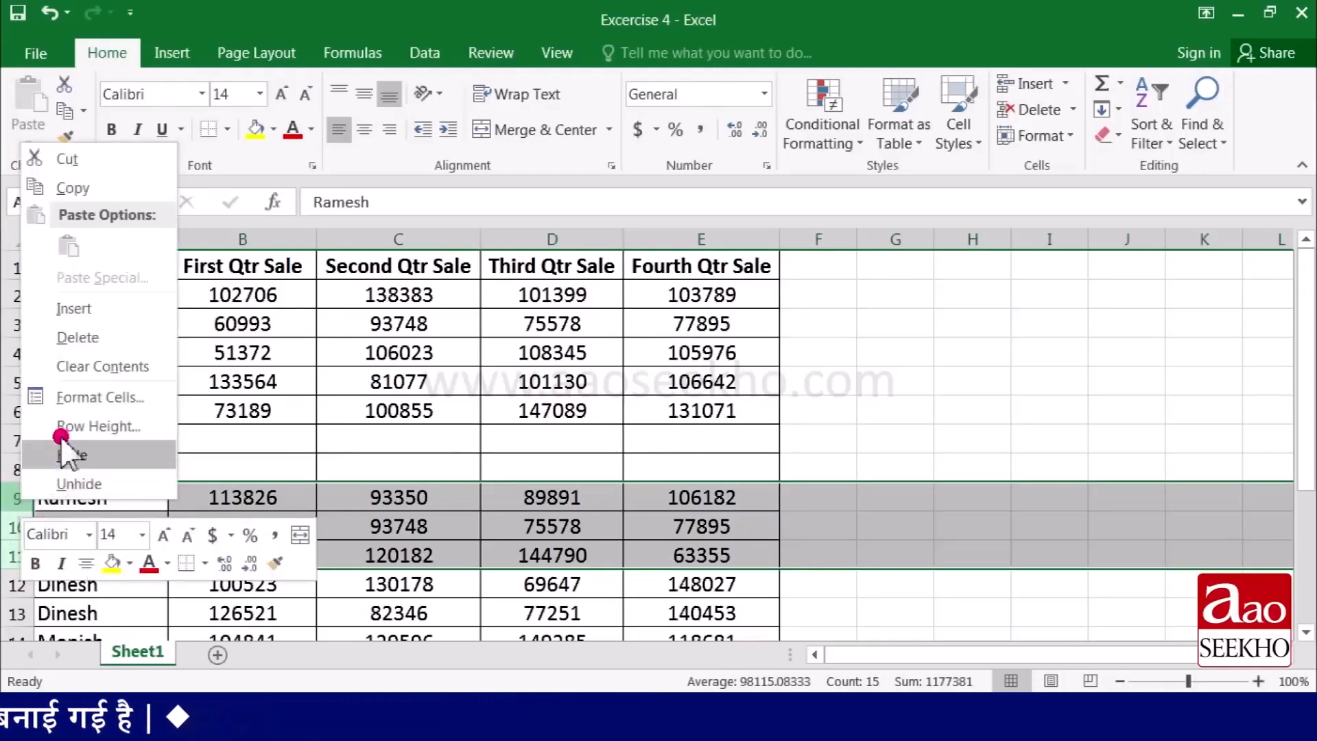
left_click(106, 314)
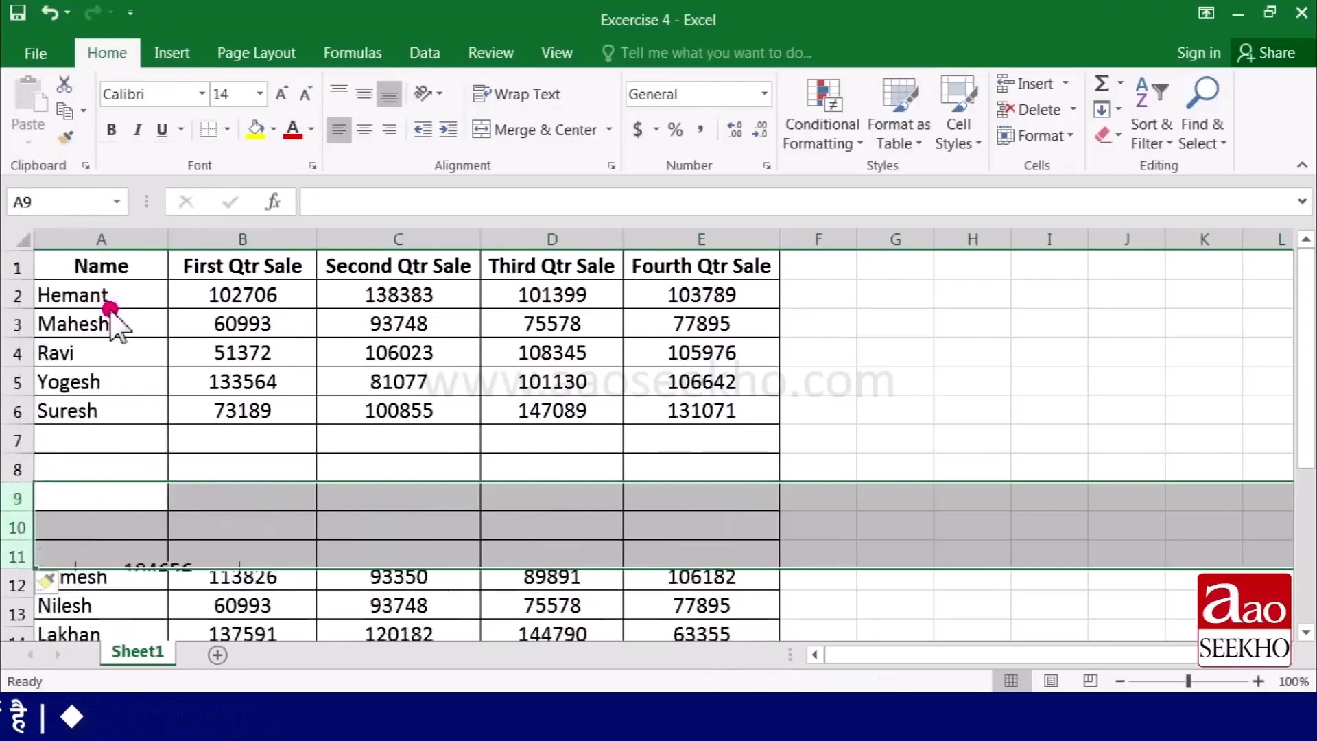
- Delete the blank row 7 from the sales table
left_click(122, 495)
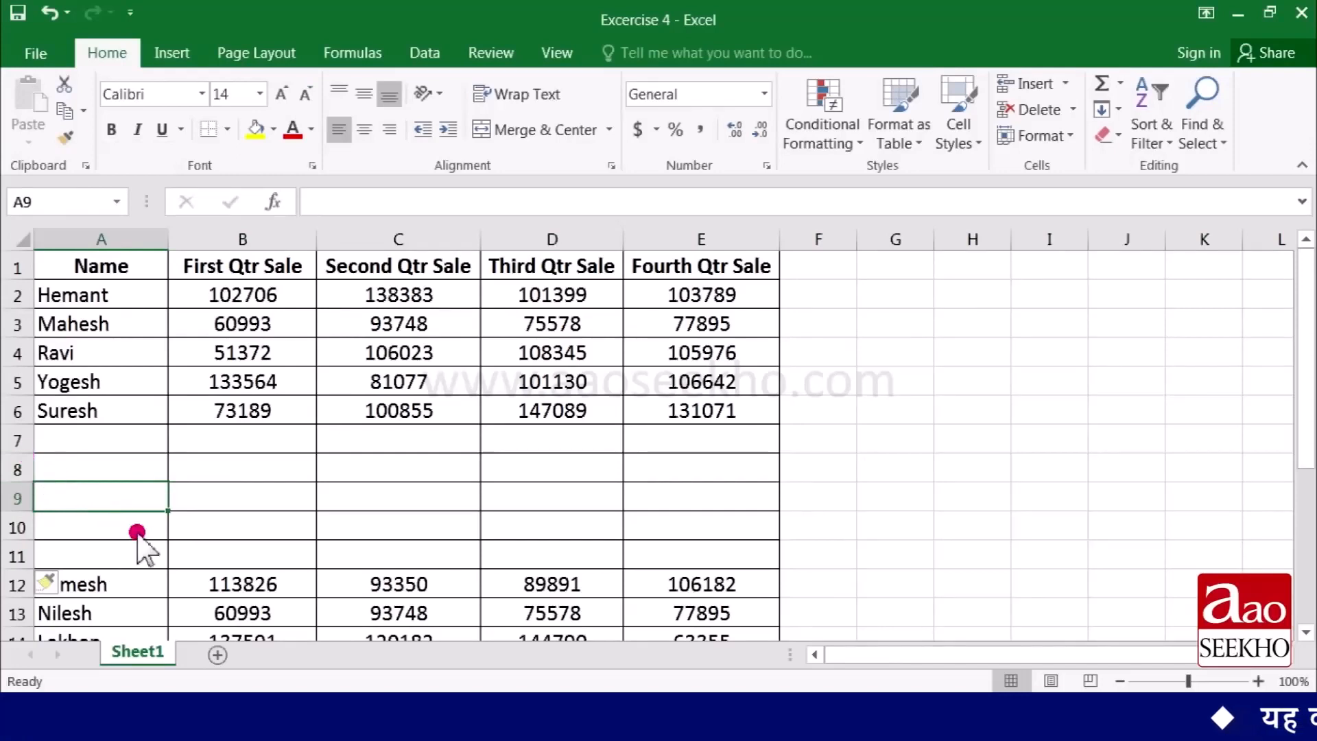
left_click(17, 441)
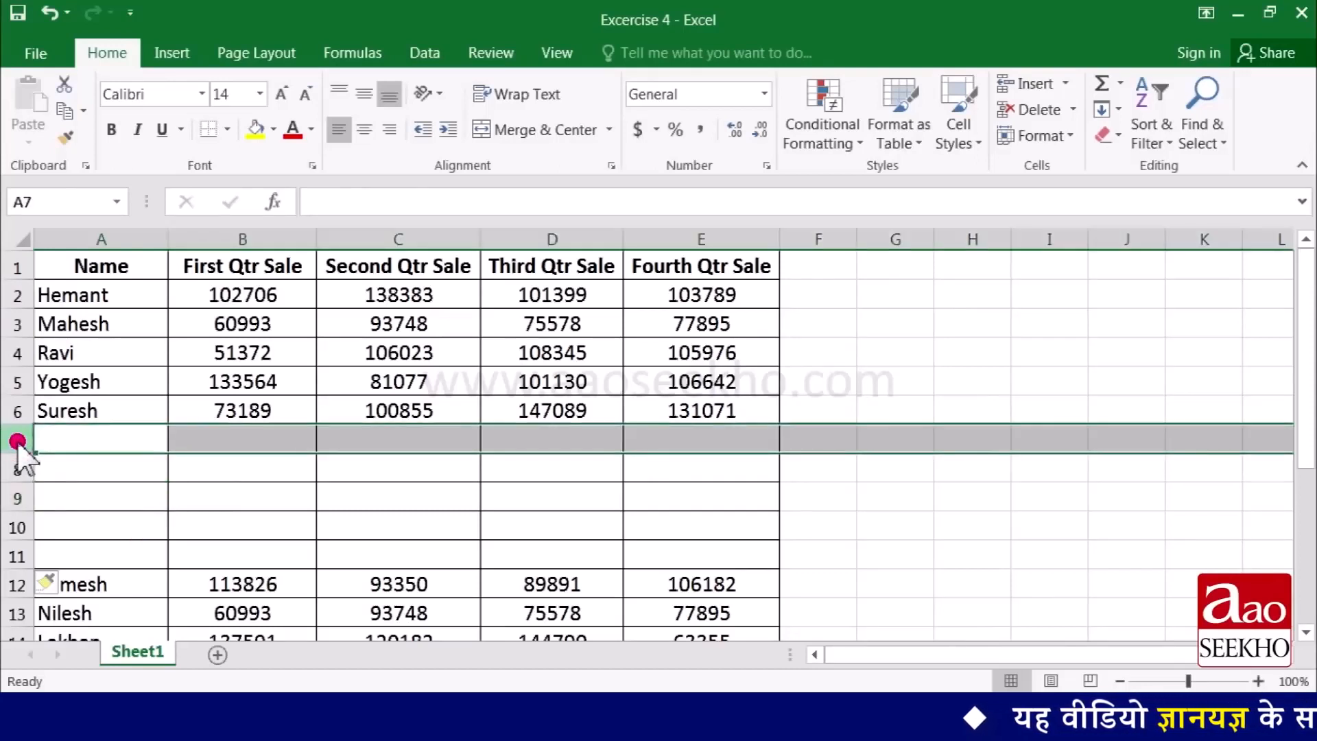
left_click(1071, 110)
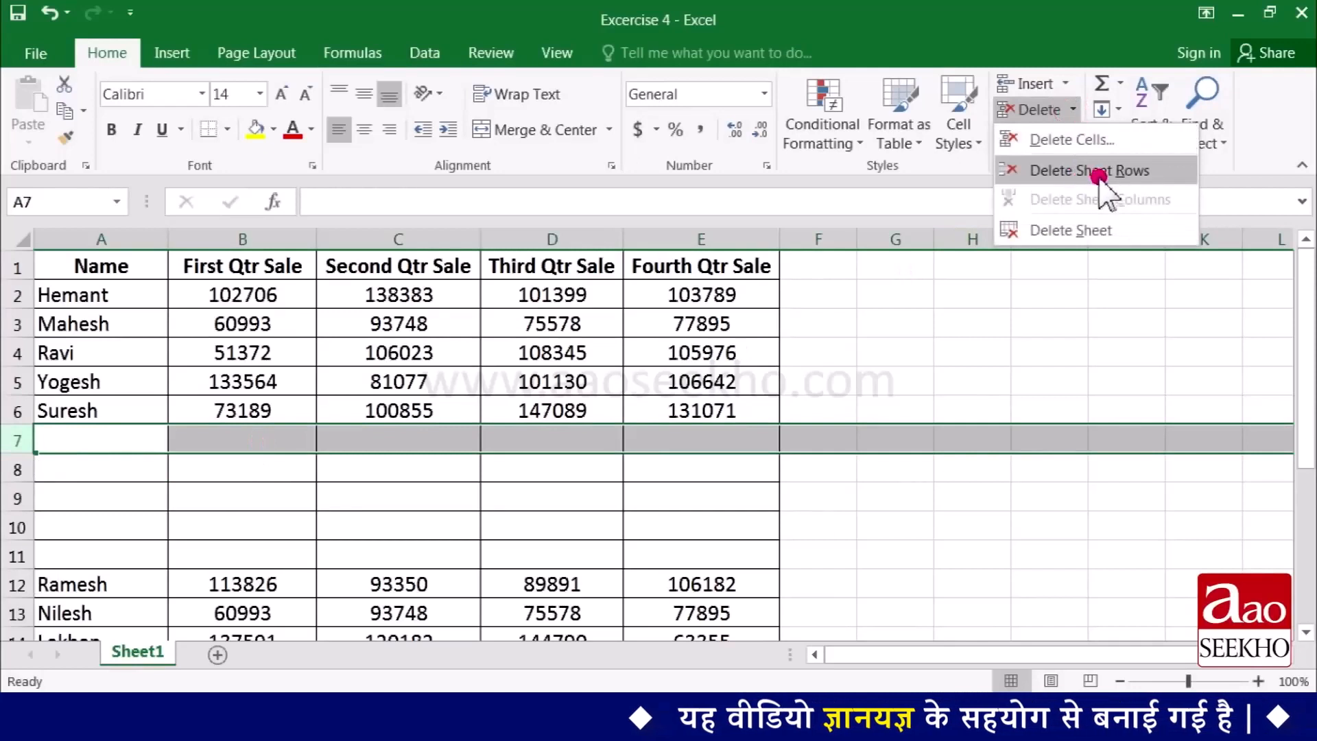
left_click(1122, 177)
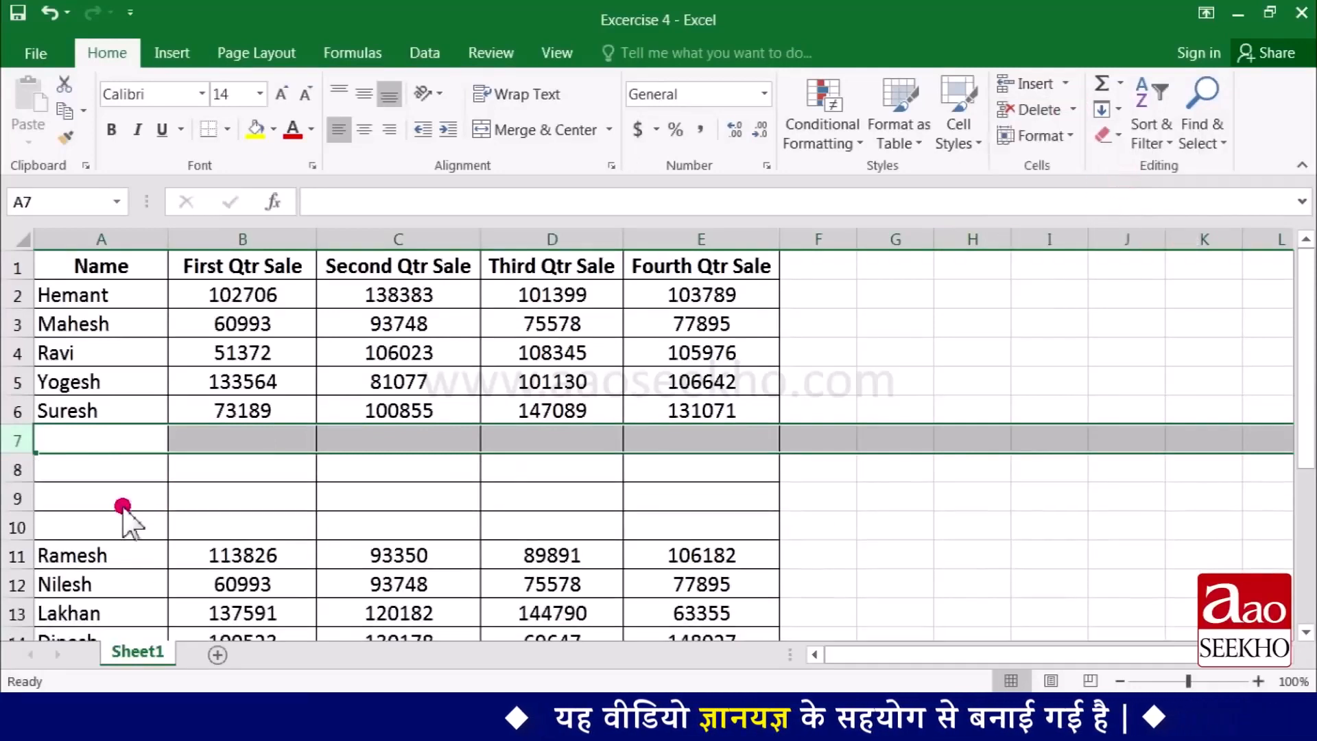
- Delete the four remaining blank rows 7 to 10 together
left_click(20, 442)
left_click_drag(20, 443, 14, 528)
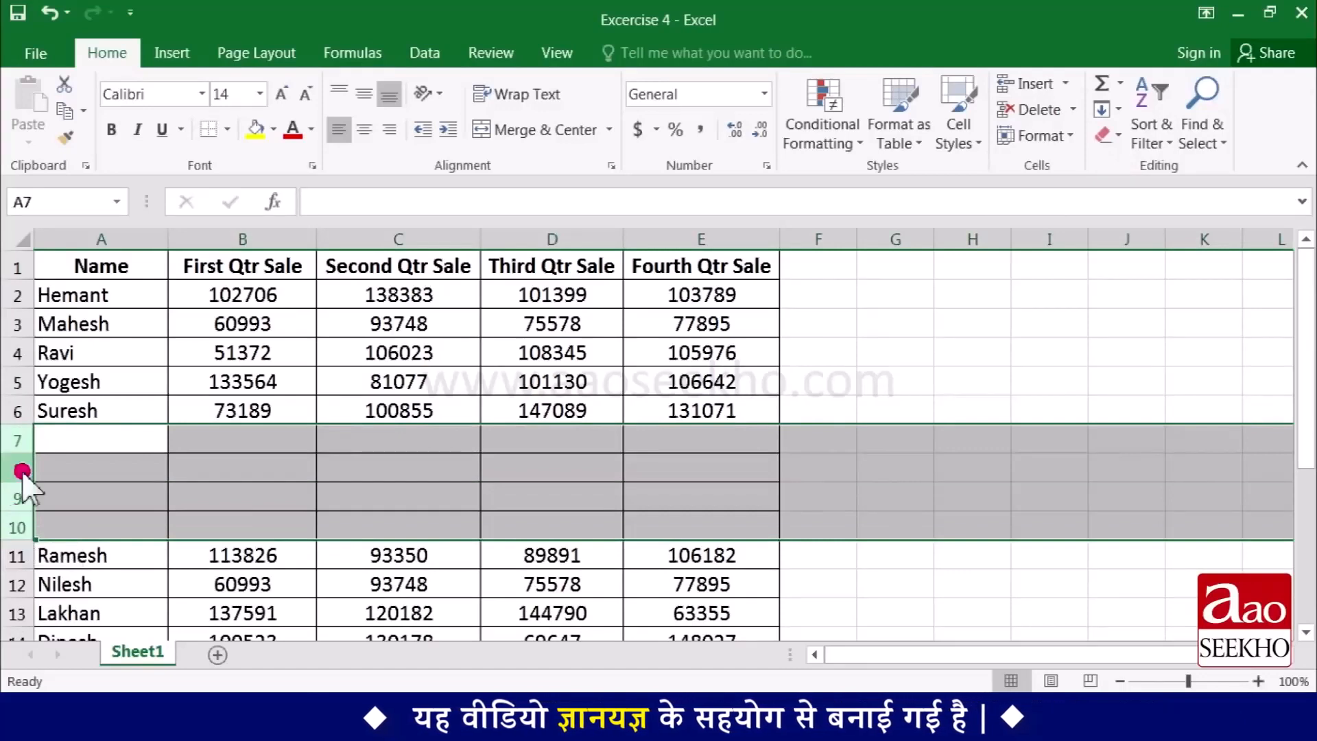
right_click(17, 526)
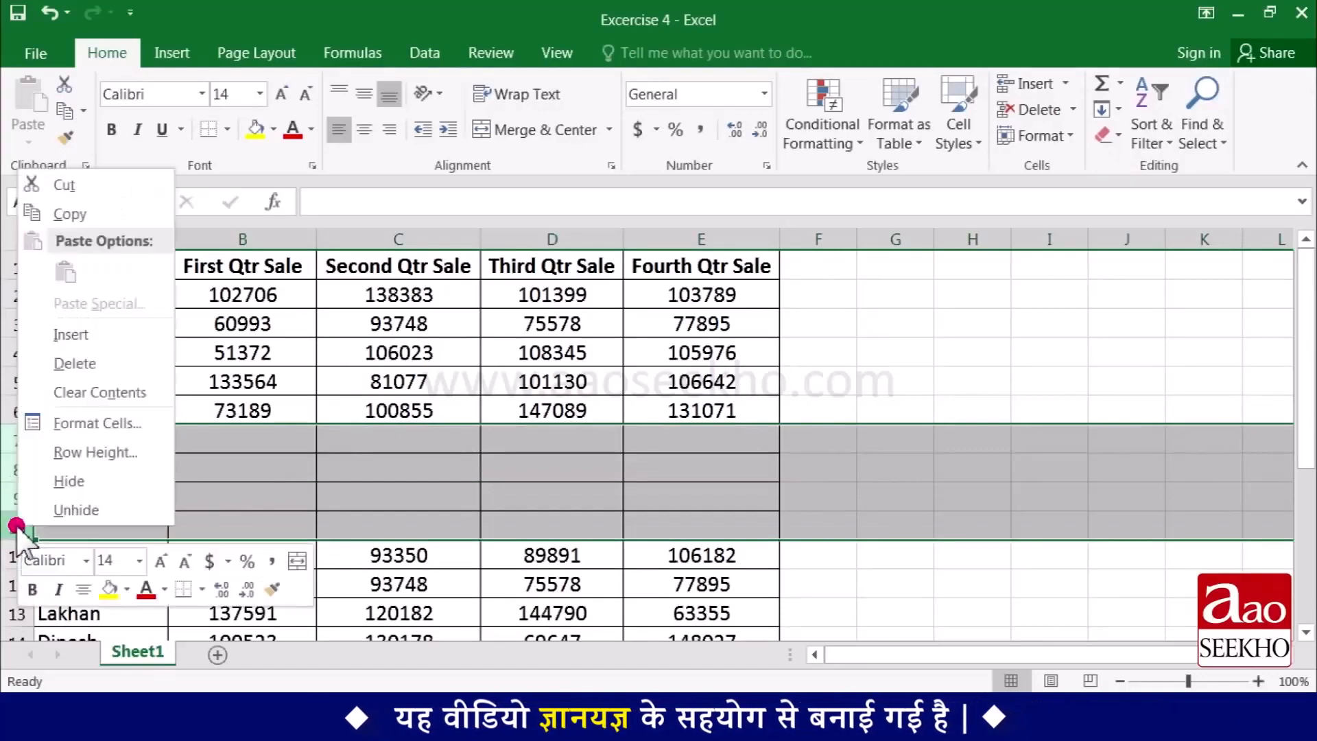
left_click(94, 373)
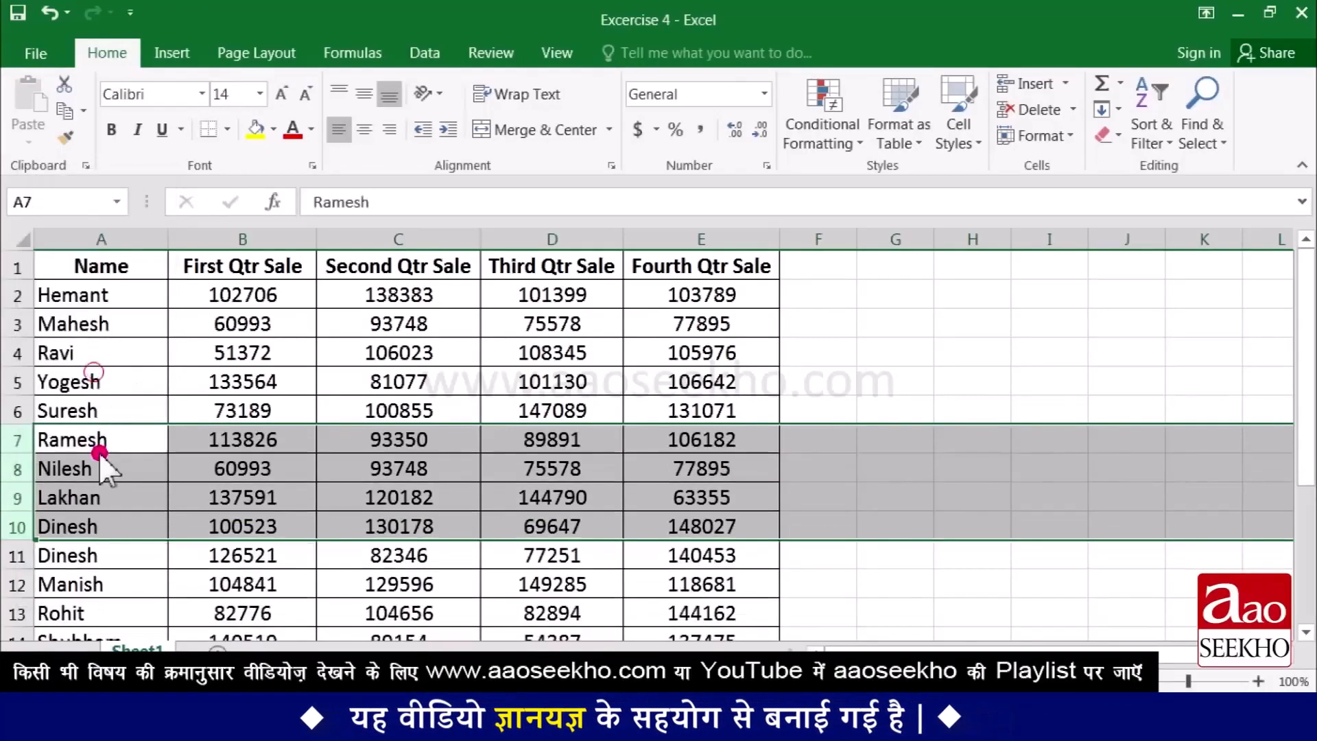
left_click(131, 457)
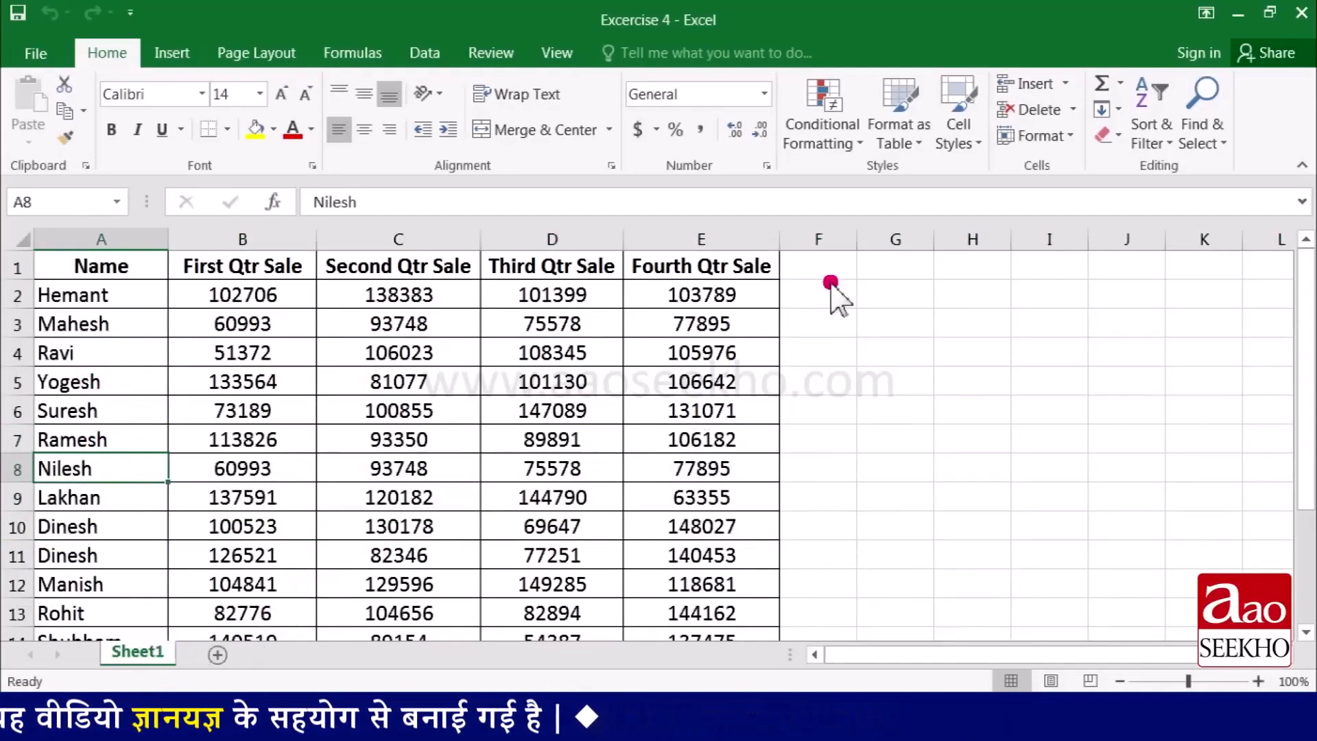
- Insert two new blank worksheets and move Sheet1 ahead of them in the sheet order
left_click(1063, 84)
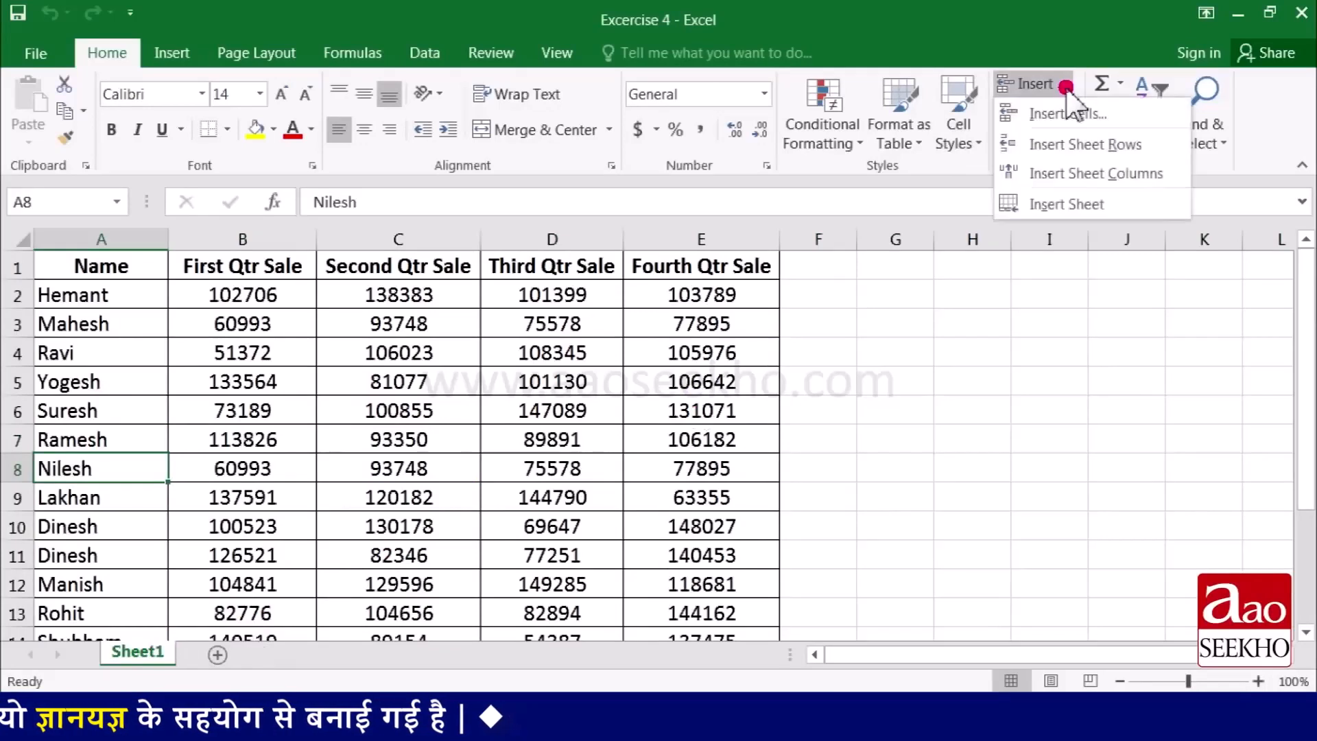
left_click(1113, 204)
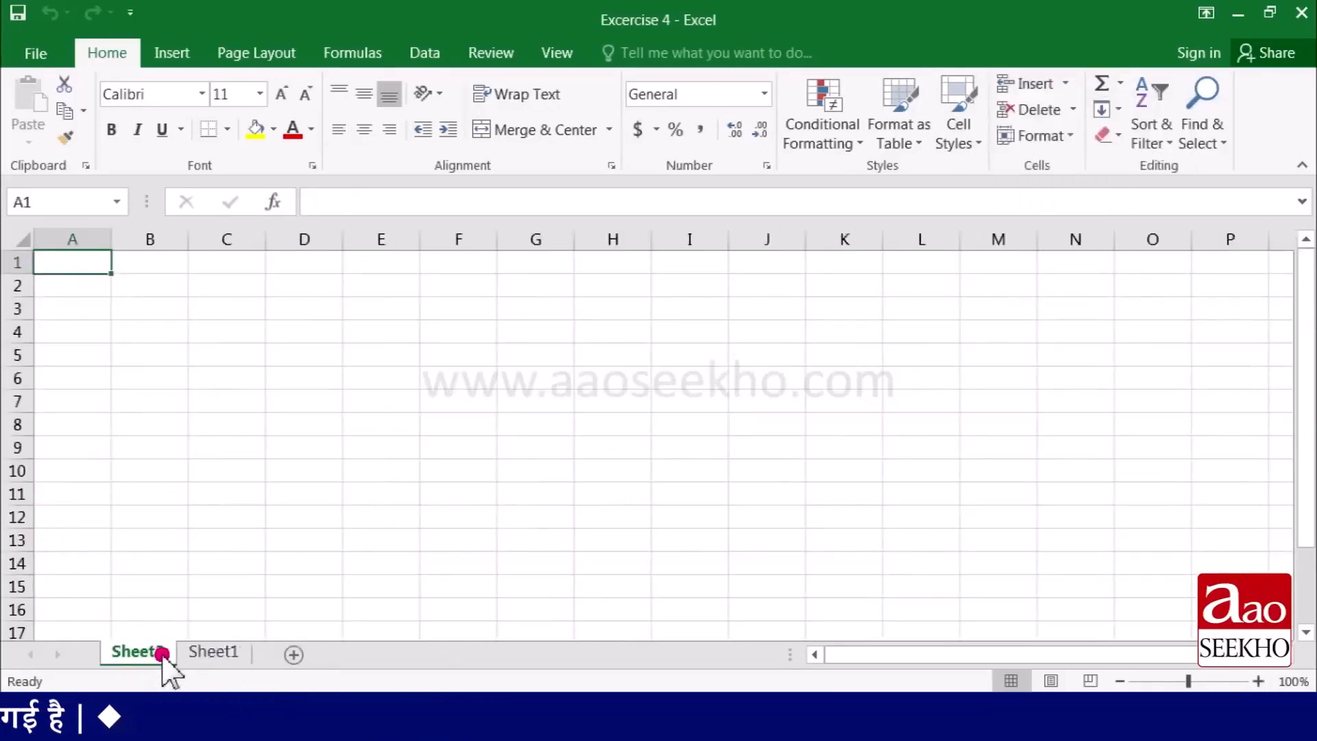
left_click(295, 656)
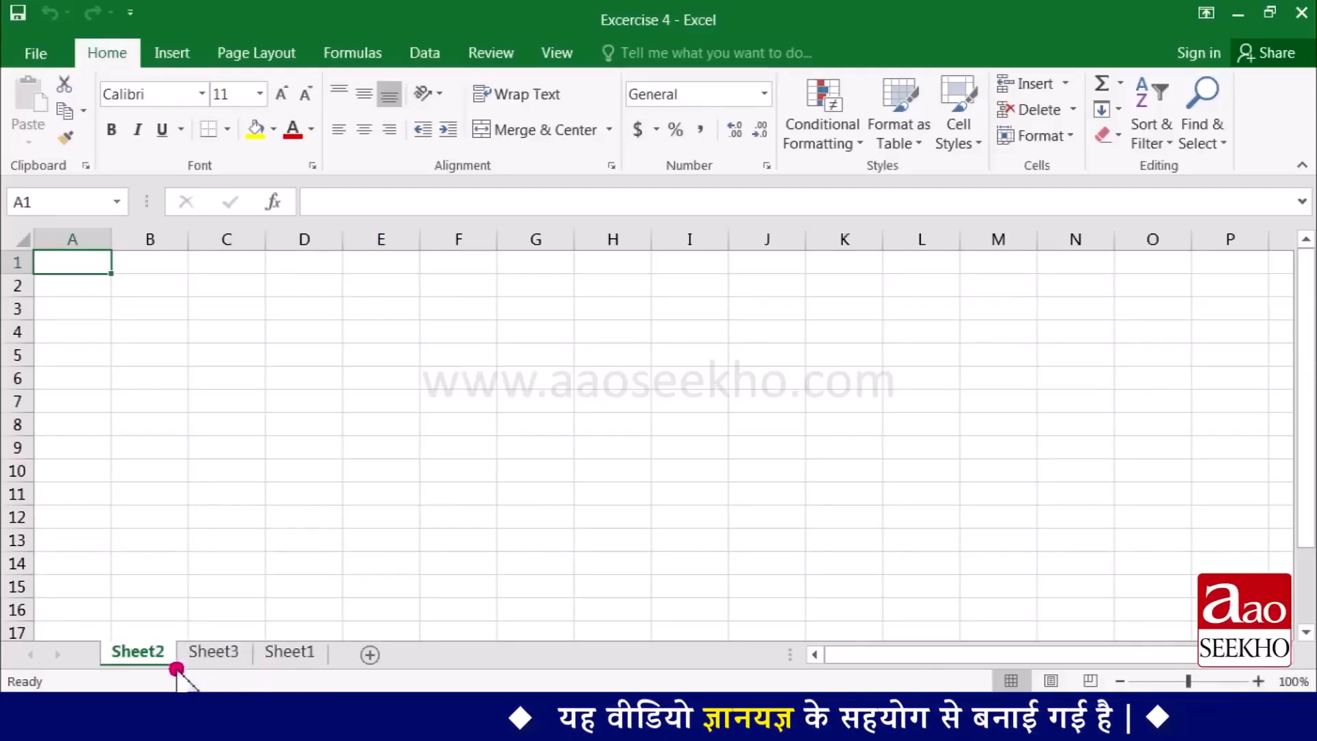
left_click(287, 654)
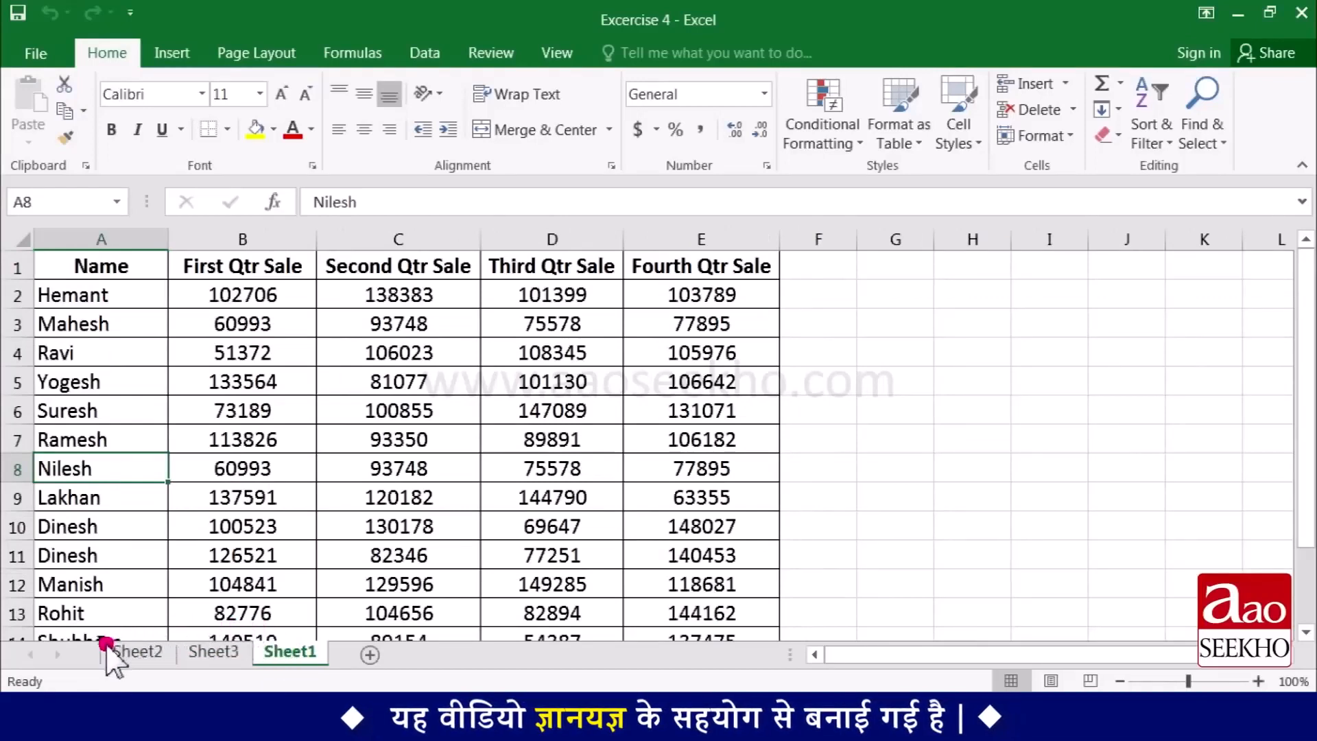
left_click_drag(107, 648, 106, 648)
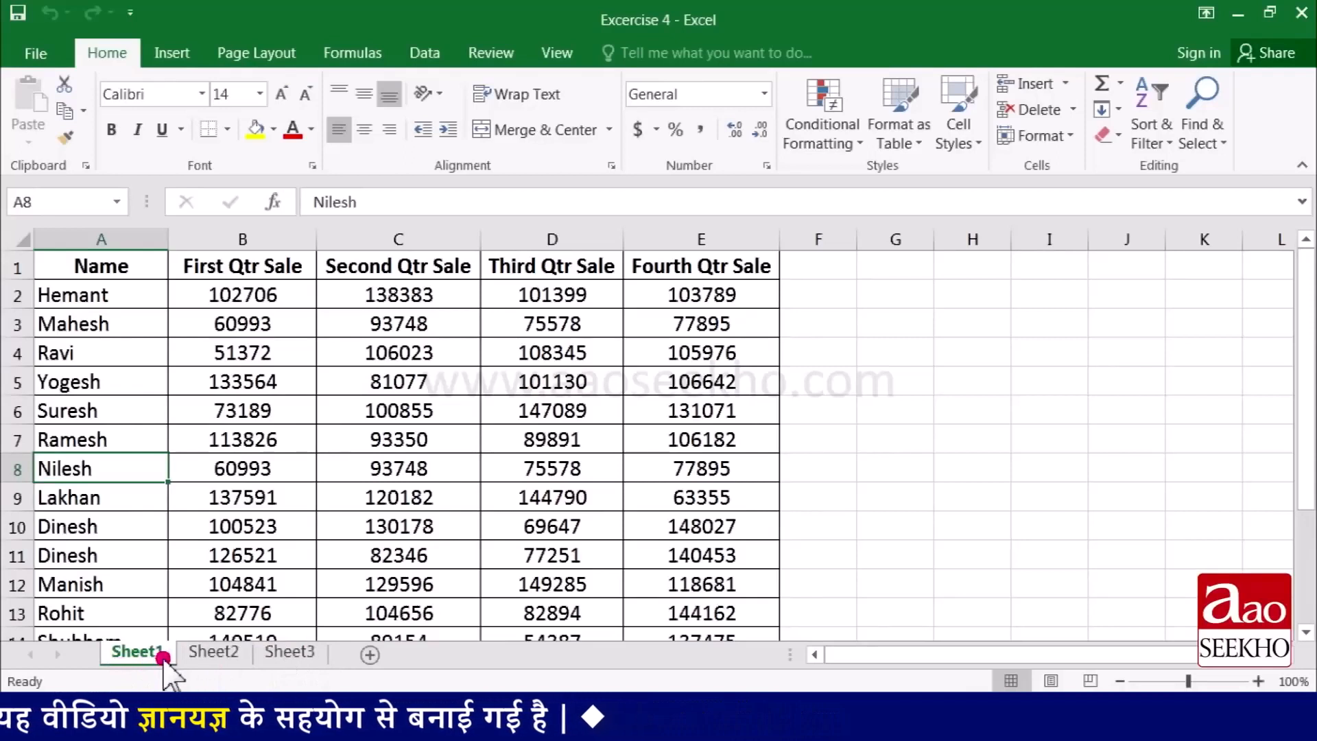
- Look through Sheet2 and Sheet3 and return to Sheet1, going through the sheets twice
left_click(210, 657)
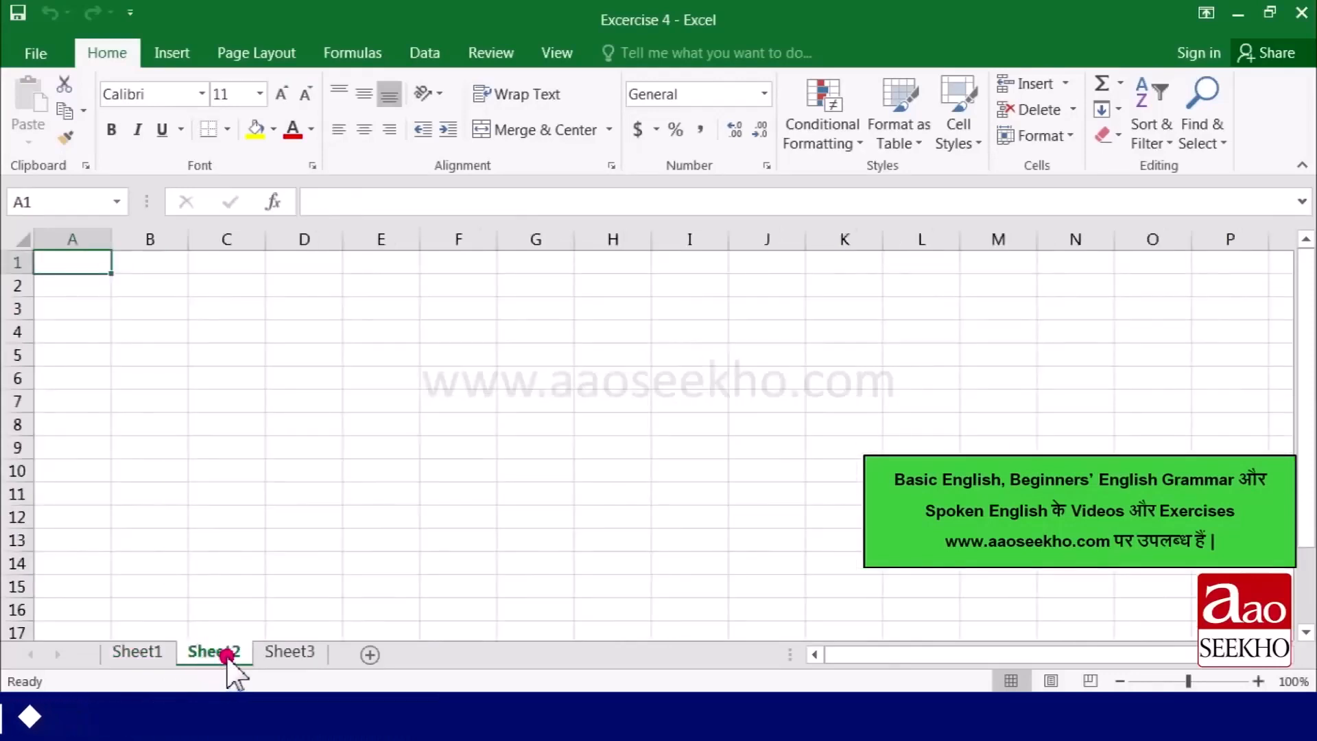
left_click(288, 651)
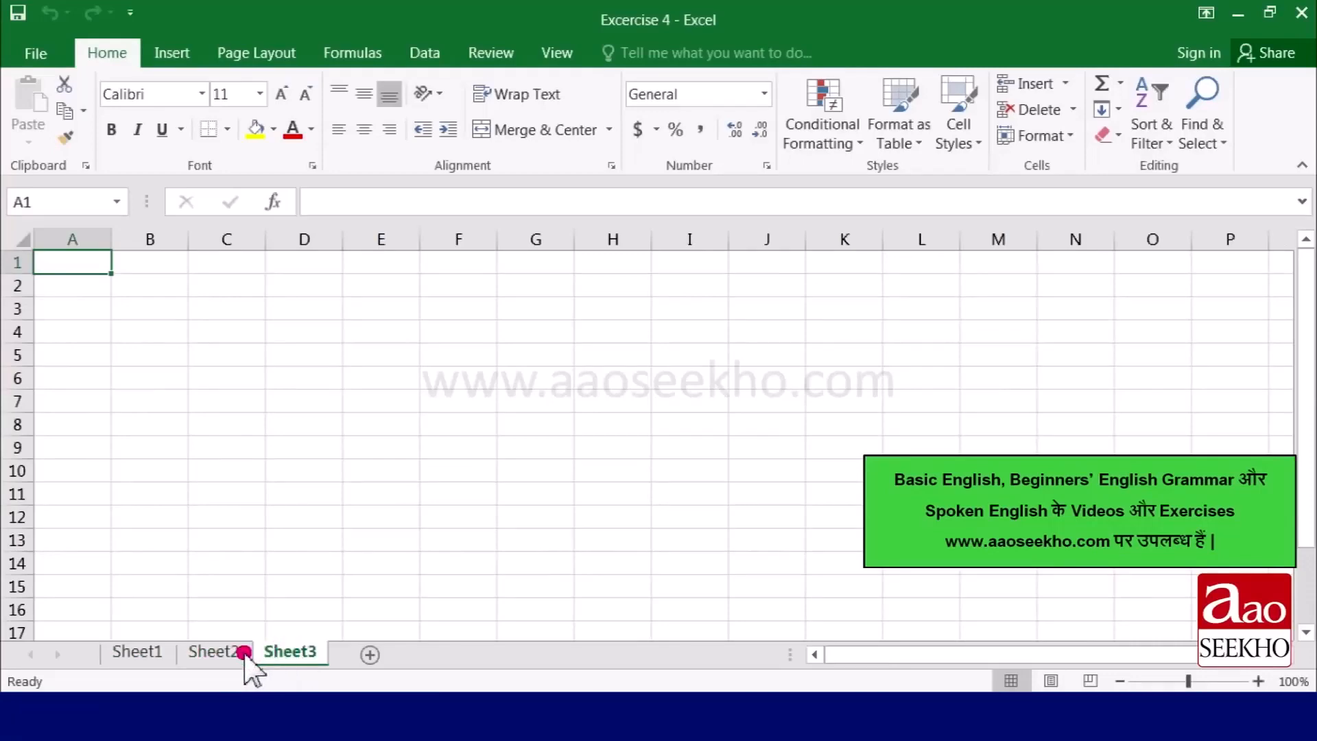
left_click(140, 653)
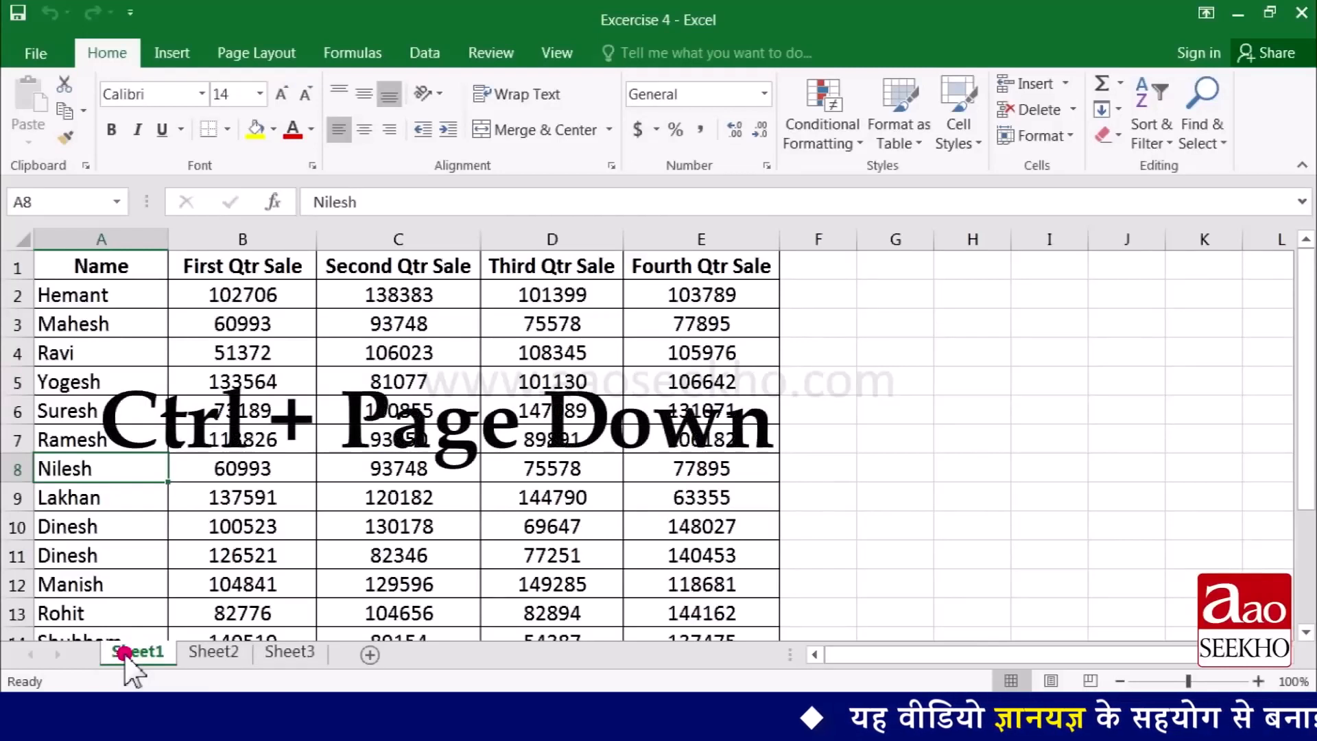
key("ctrl+Page_Down")
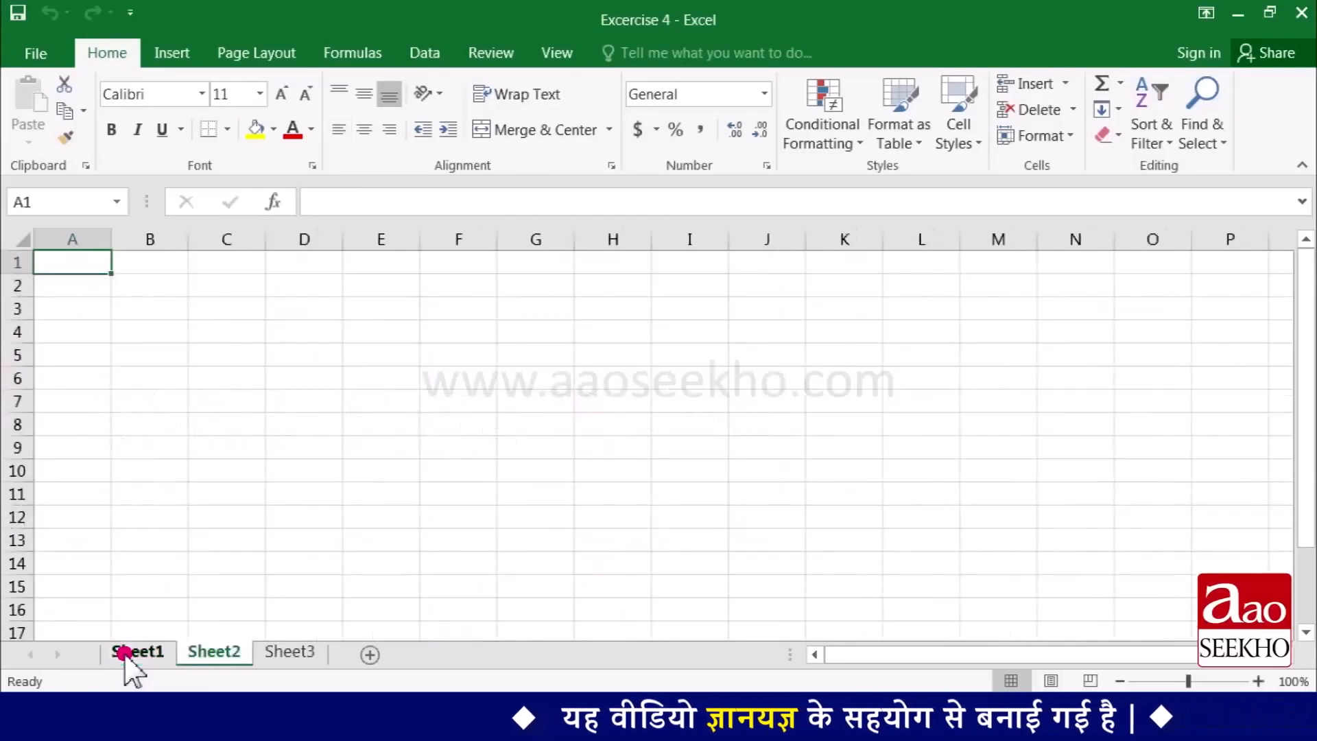
key("ctrl+Page_Down")
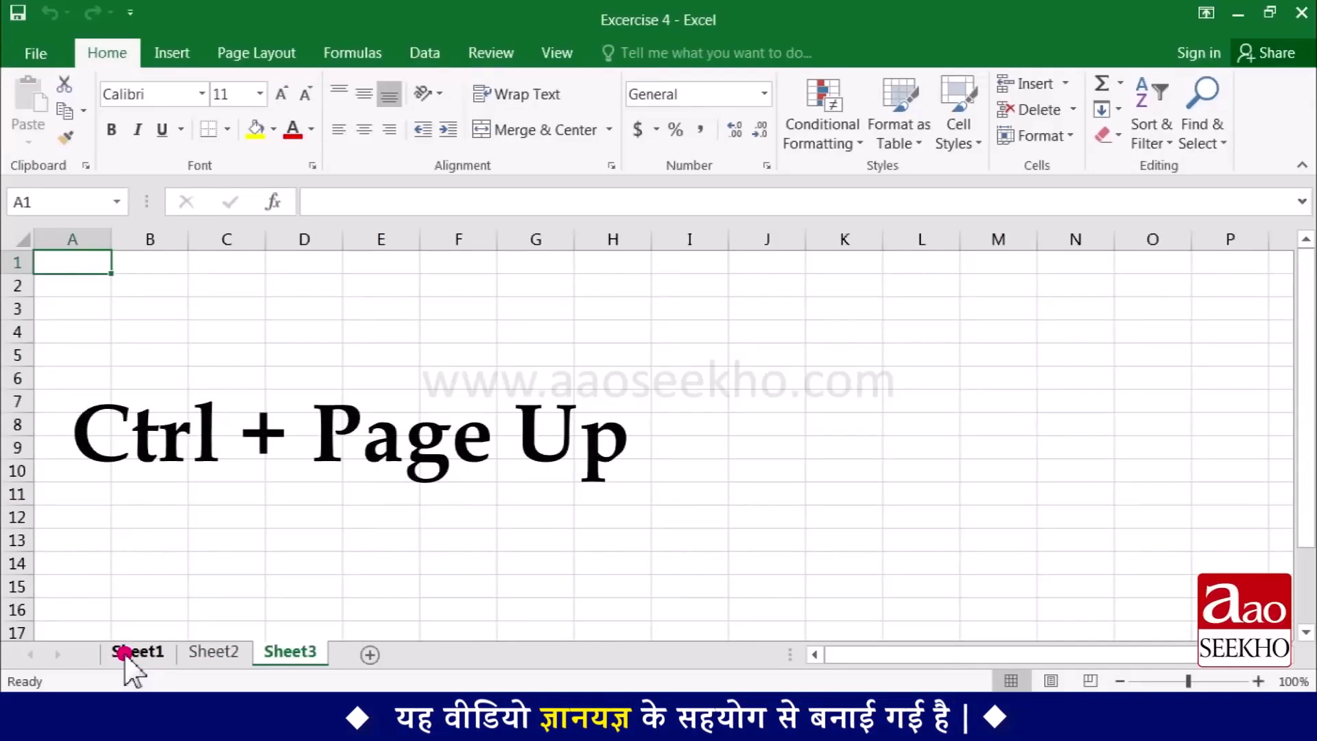
key("ctrl+Page_Up")
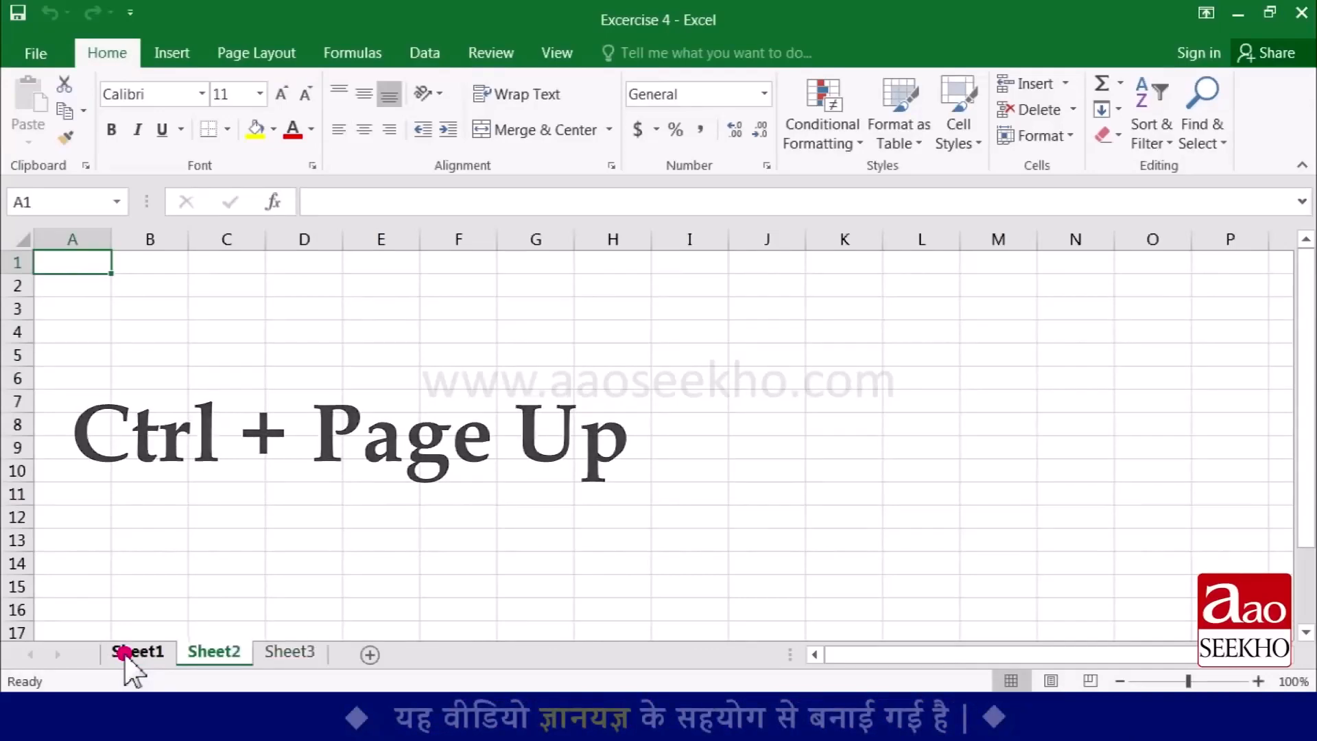
key("ctrl+Page_Up")
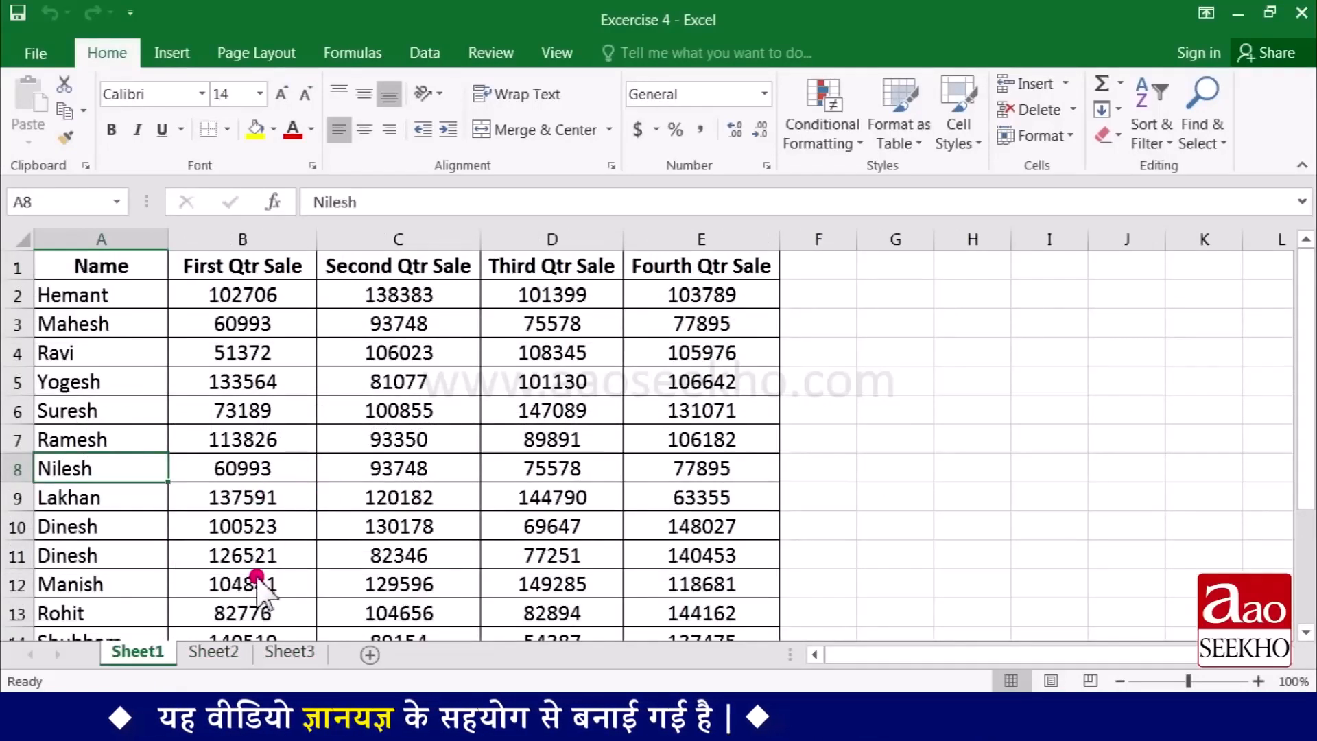
- Delete the blank worksheets Sheet2 and Sheet3 one after the other
left_click(218, 651)
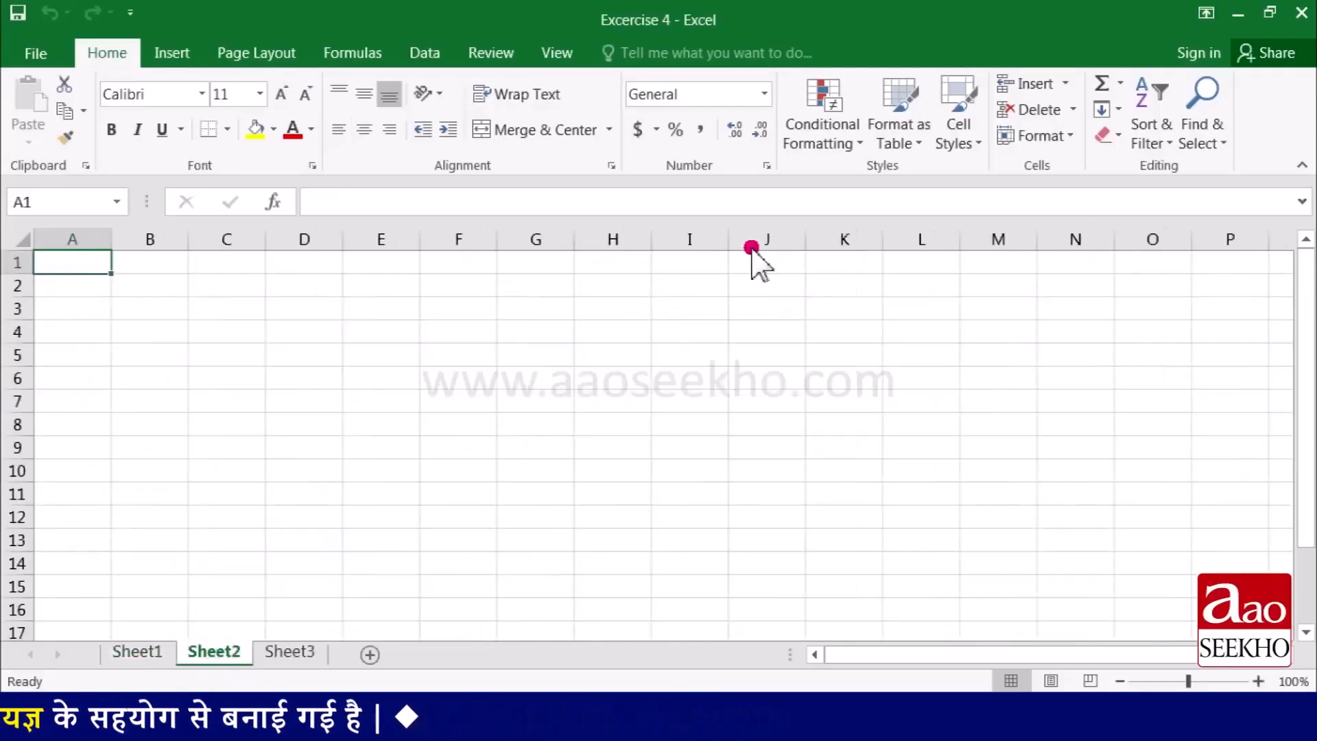
left_click(1073, 111)
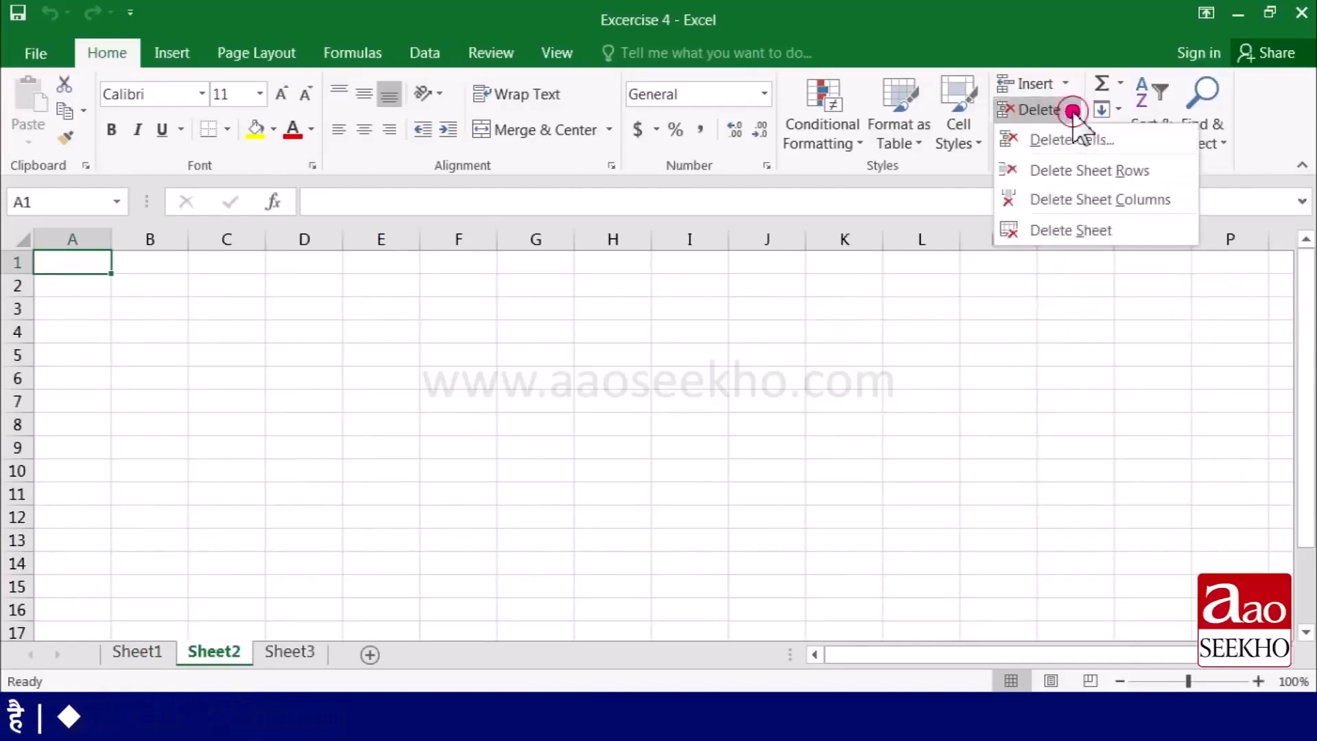
left_click(1074, 233)
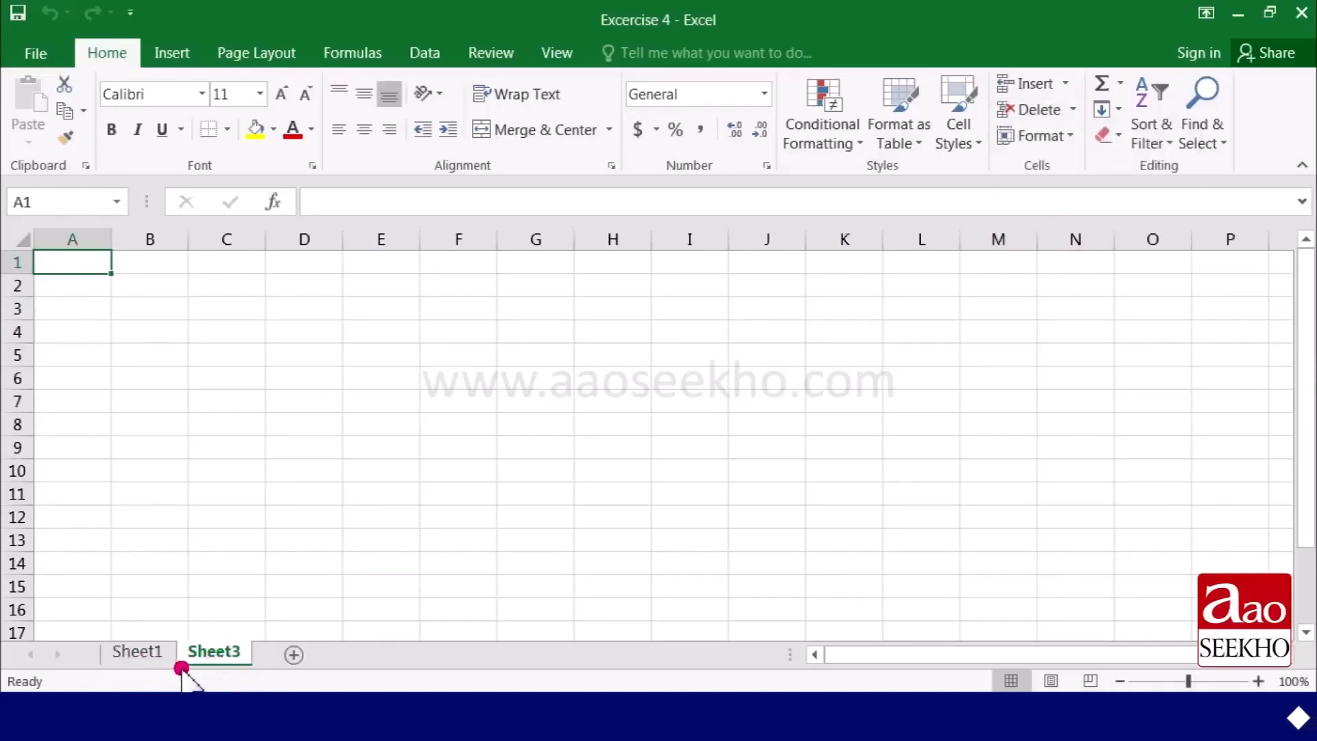
right_click(228, 654)
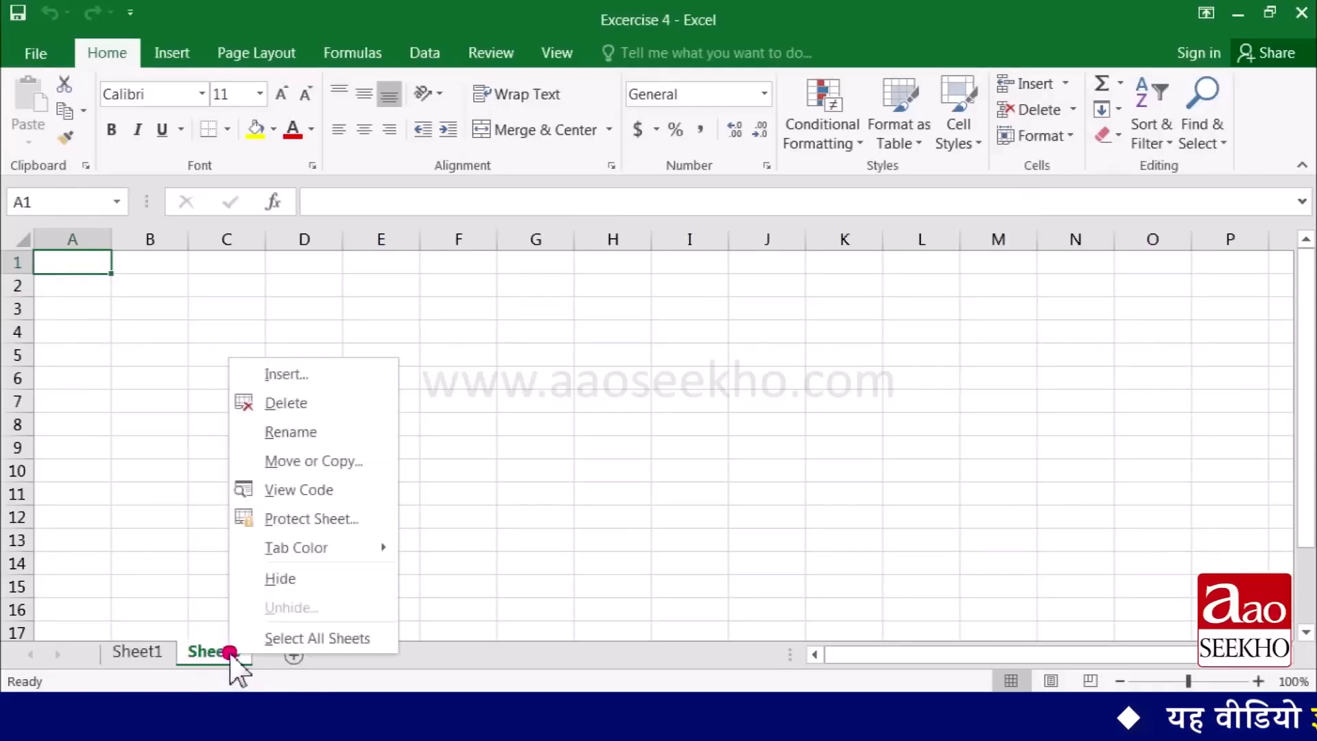
left_click(287, 403)
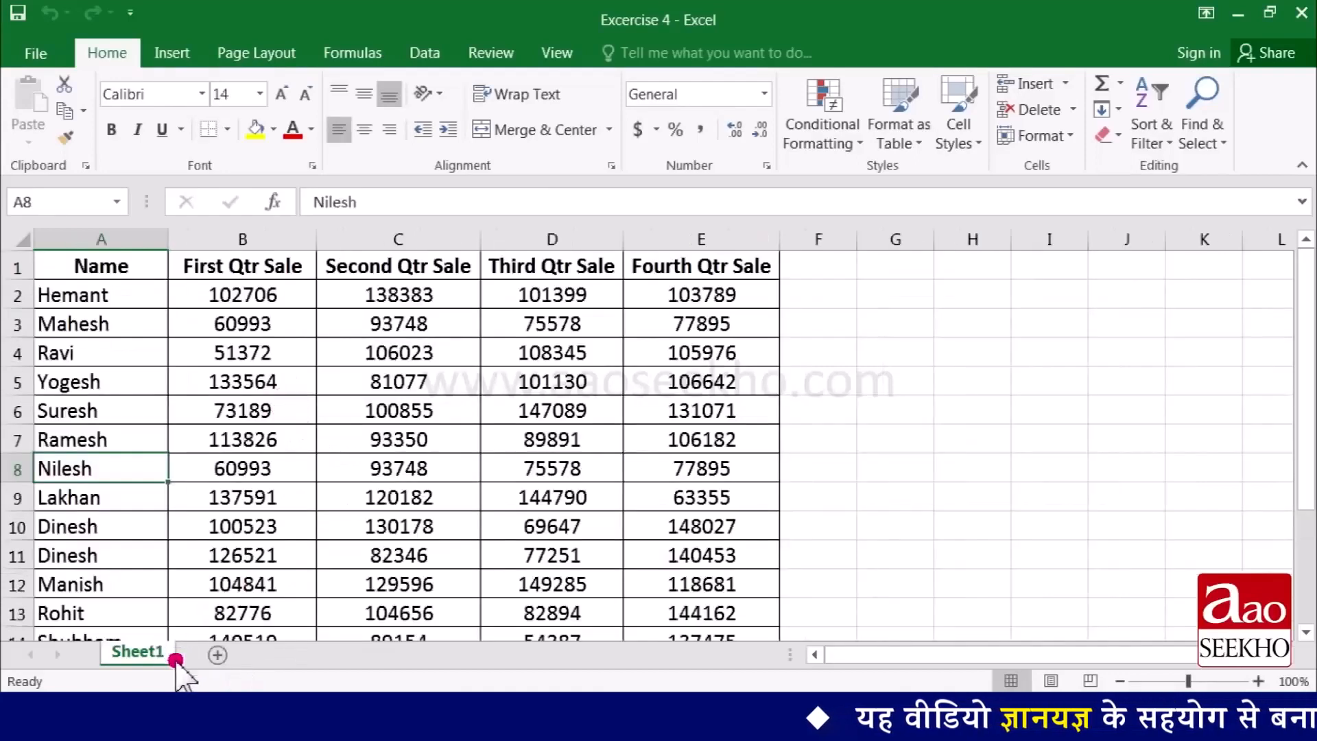